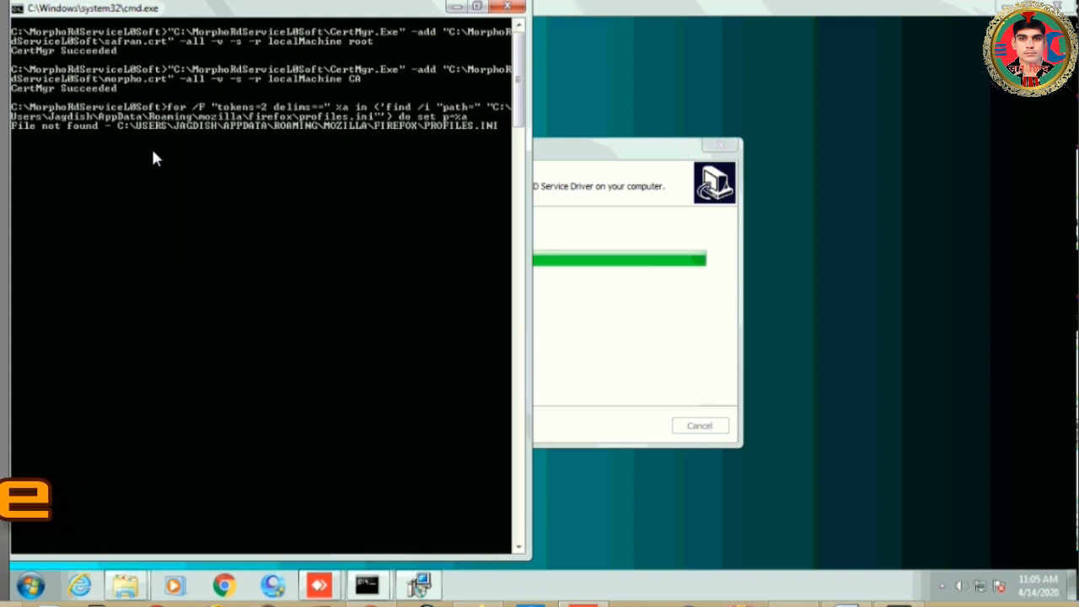
# Close the driver script's command window and finish the Morpho RD Service Driver setup, choosing to restart the computer later.
pyautogui.click(505, 10)
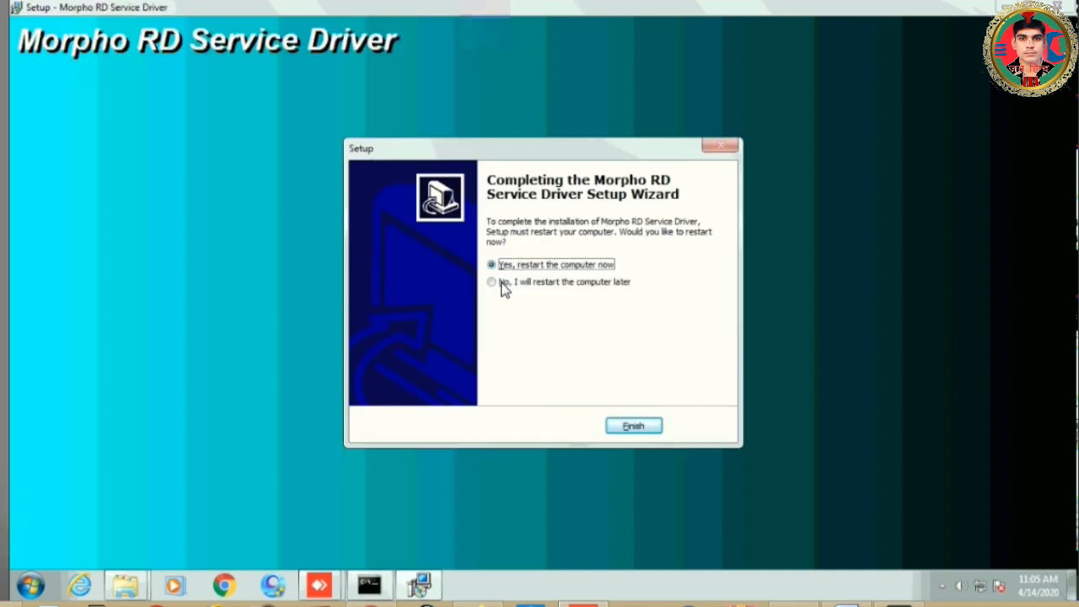
pyautogui.click(499, 283)
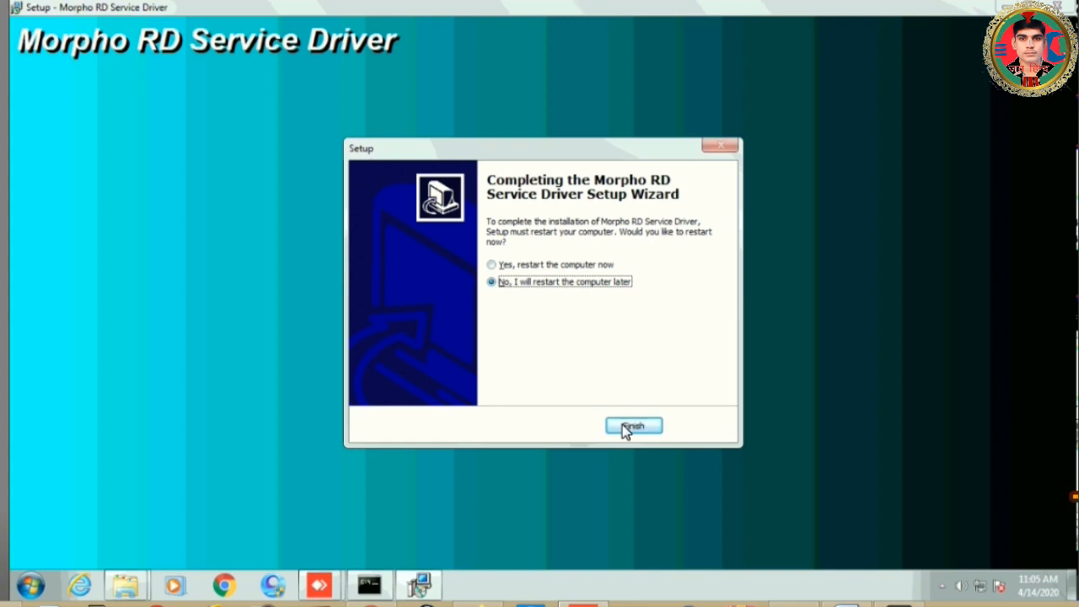
pyautogui.click(633, 427)
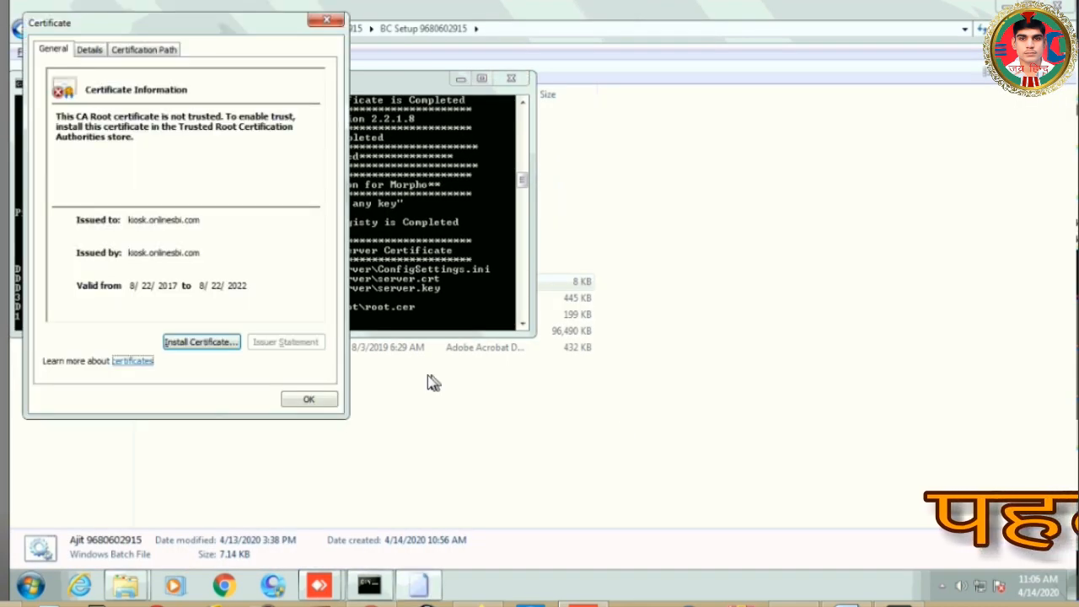
# Install the kiosk.onlinesbi.com certificate with automatic store selection, and close out the Morpho kiosk RD service installation script.
pyautogui.click(212, 343)
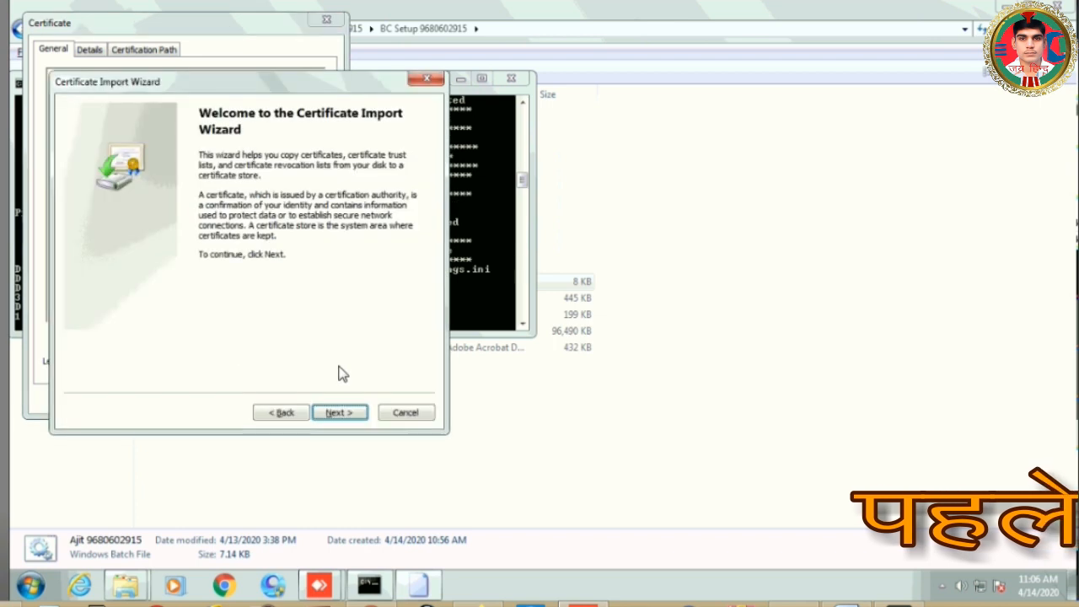
pyautogui.click(340, 413)
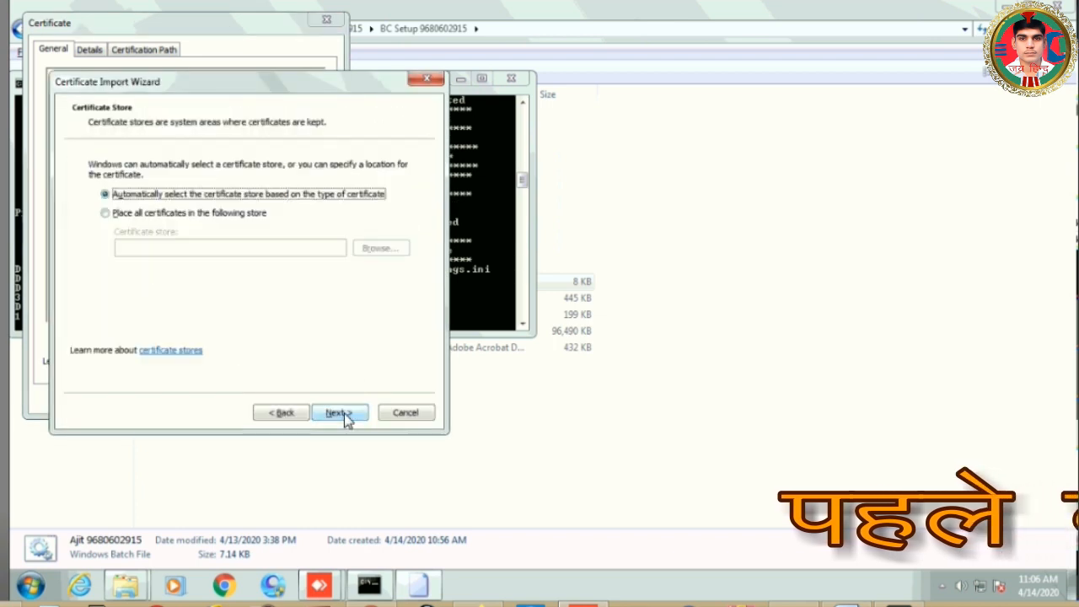
pyautogui.click(344, 413)
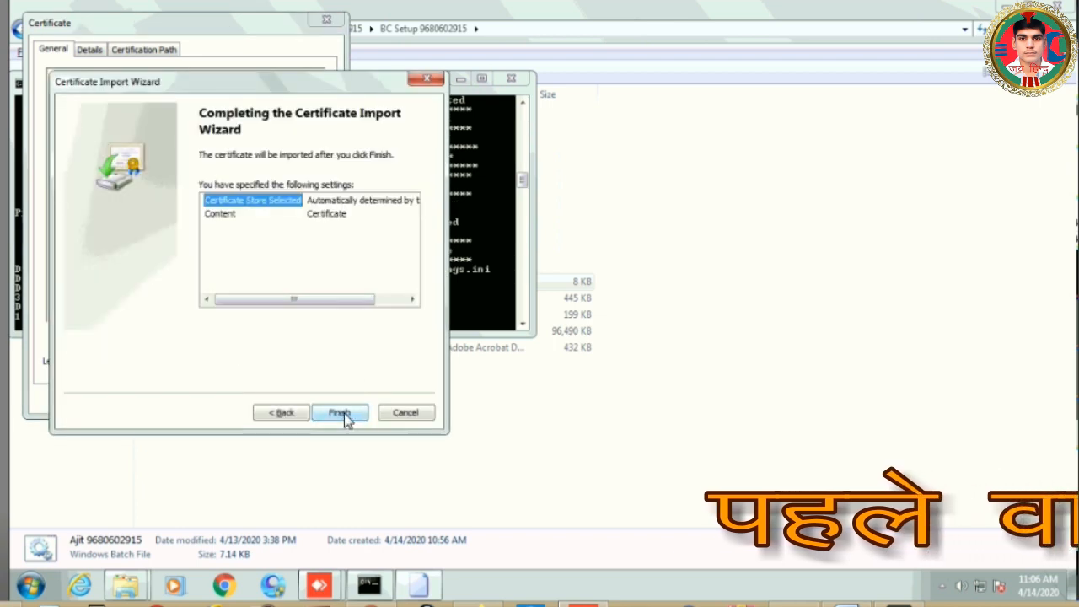
pyautogui.click(344, 413)
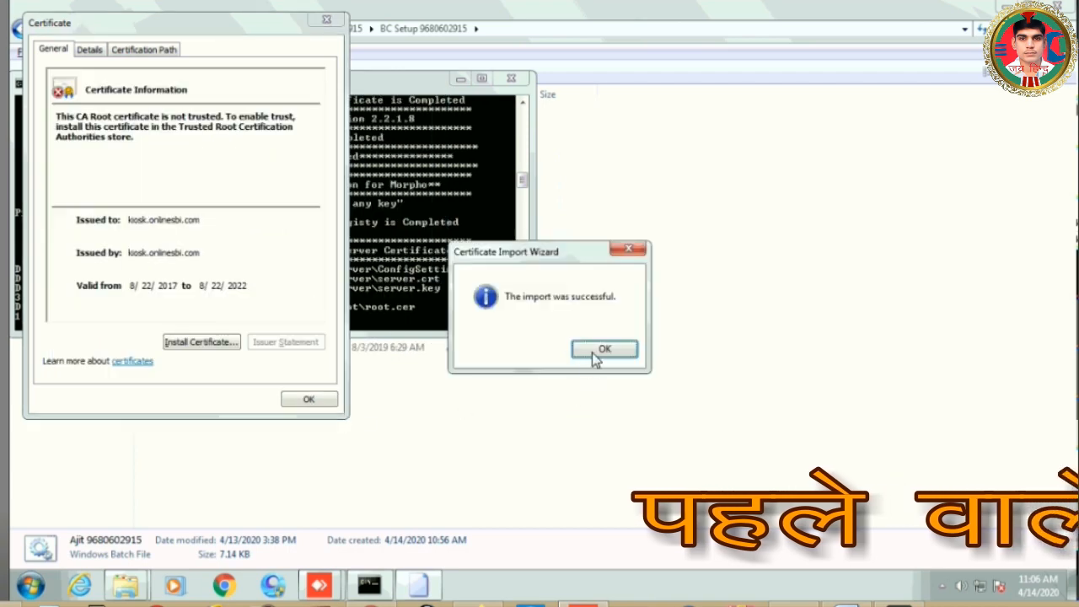
pyautogui.press('Return')
pyautogui.click(308, 398)
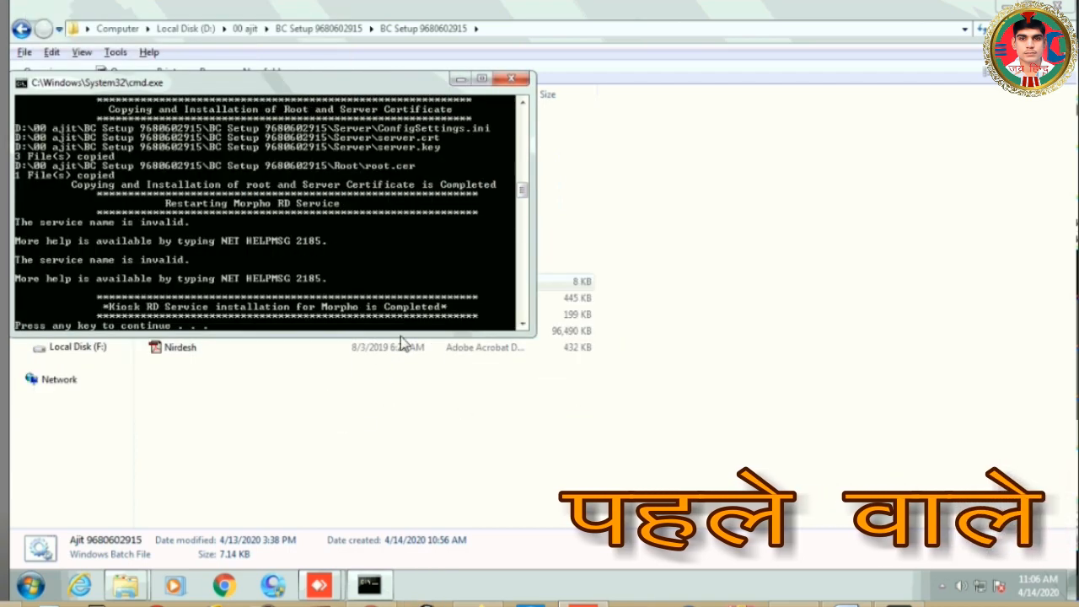
pyautogui.press('Return')
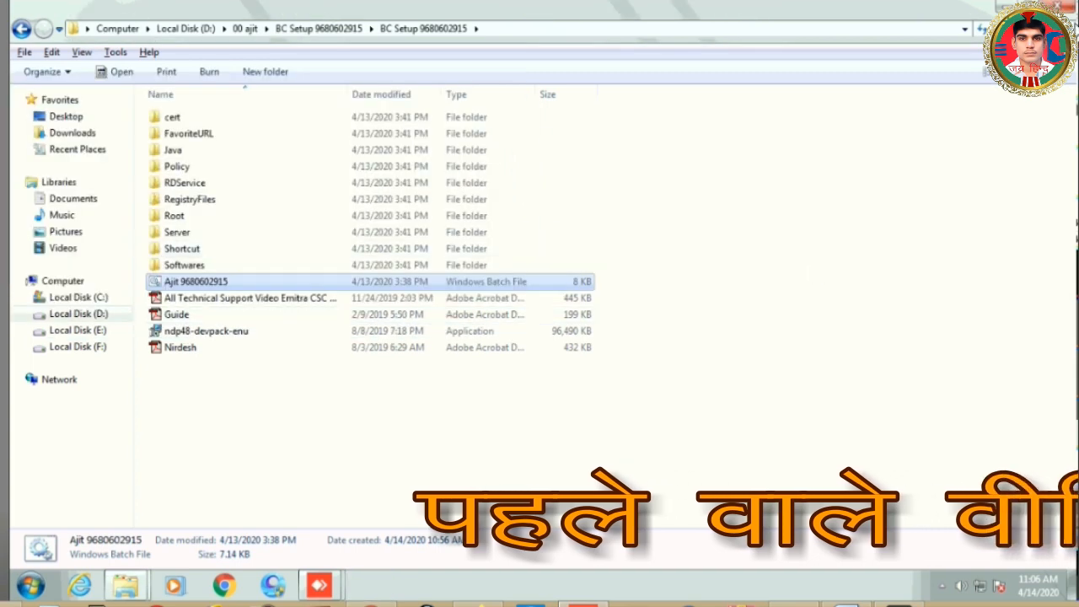
# Minimize the setup folder, switch to Internet Explorer and enable the Java(tm) Plug-In SSV Helper add-on.
pyautogui.click(1004, 6)
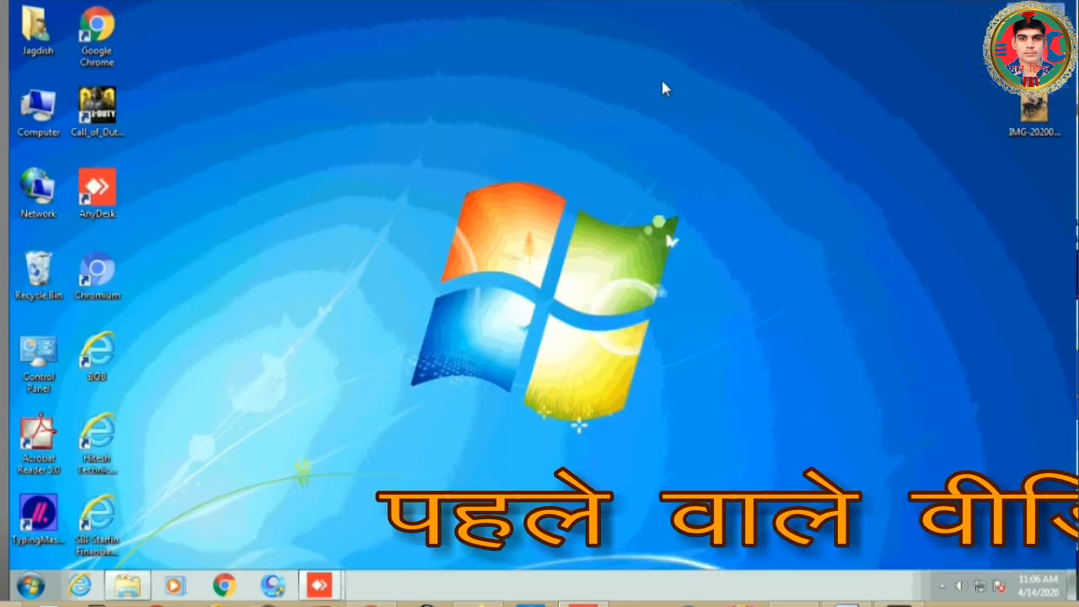
pyautogui.click(82, 586)
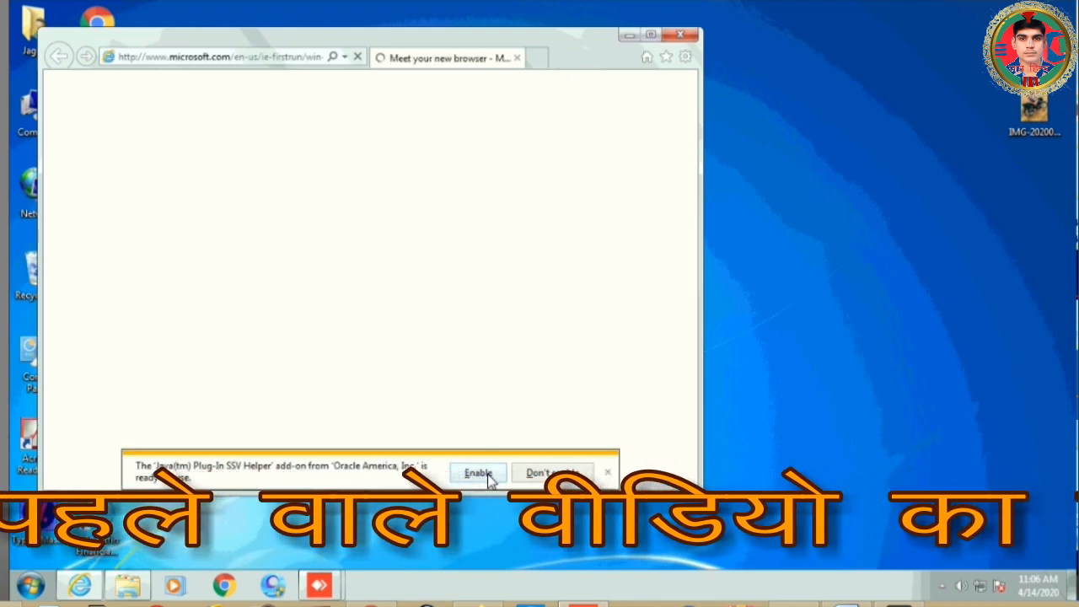
pyautogui.click(478, 473)
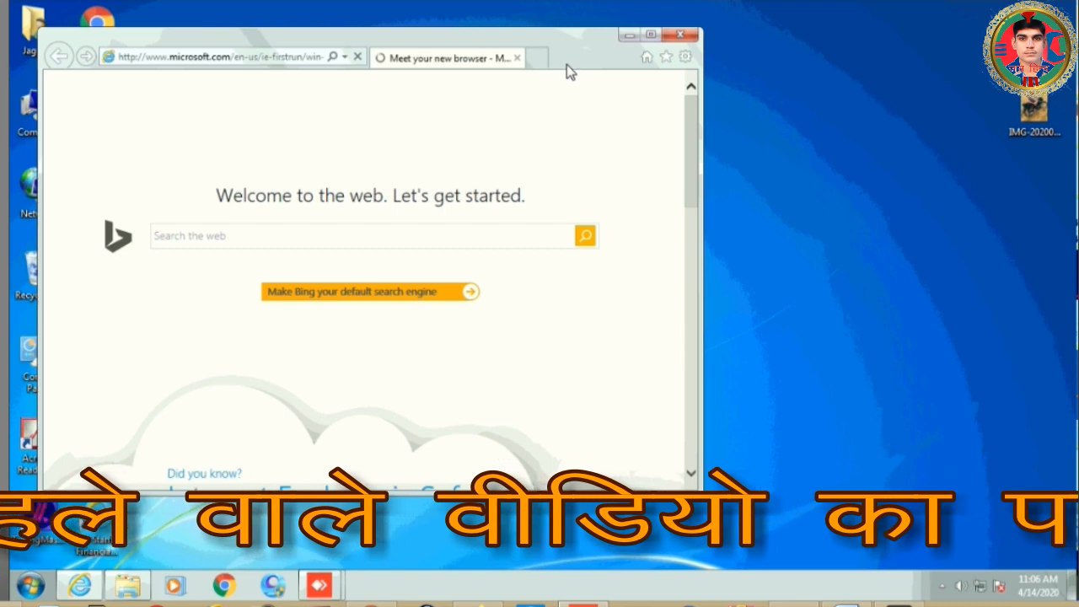
# Show the Favorites bar and delete Web Slice Gallery, Suggested Sites and SBI-Starfin Financial Inclusion from it.
pyautogui.rightClick(567, 65)
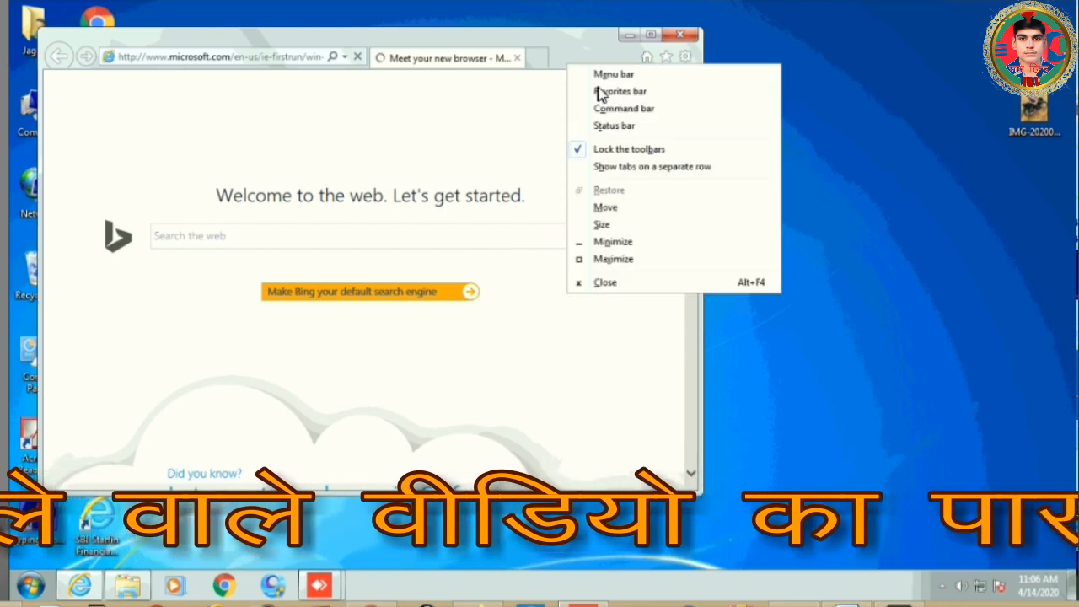
pyautogui.click(603, 96)
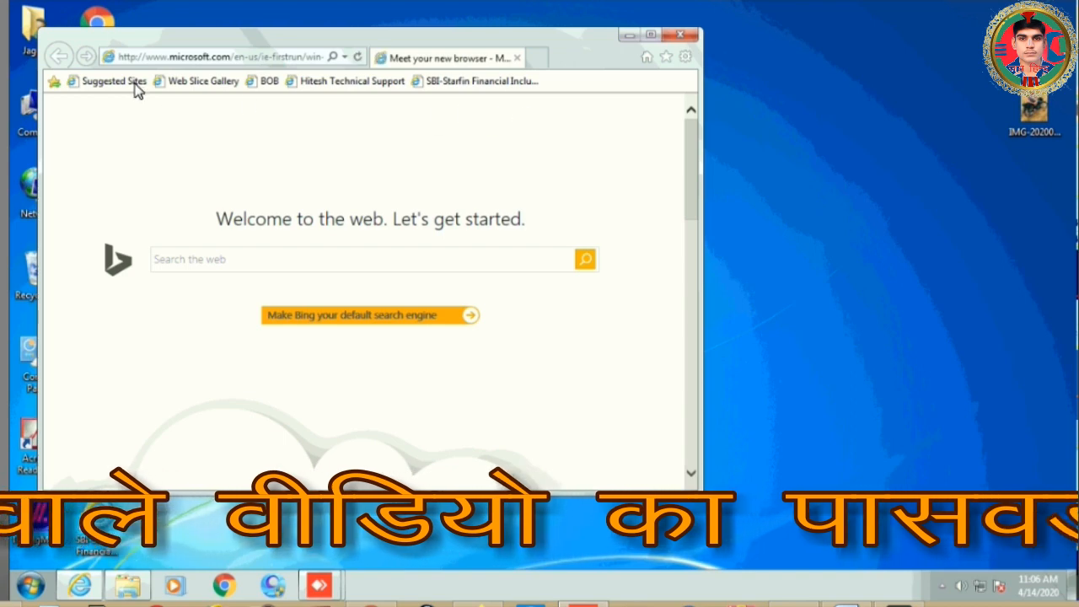
pyautogui.rightClick(172, 86)
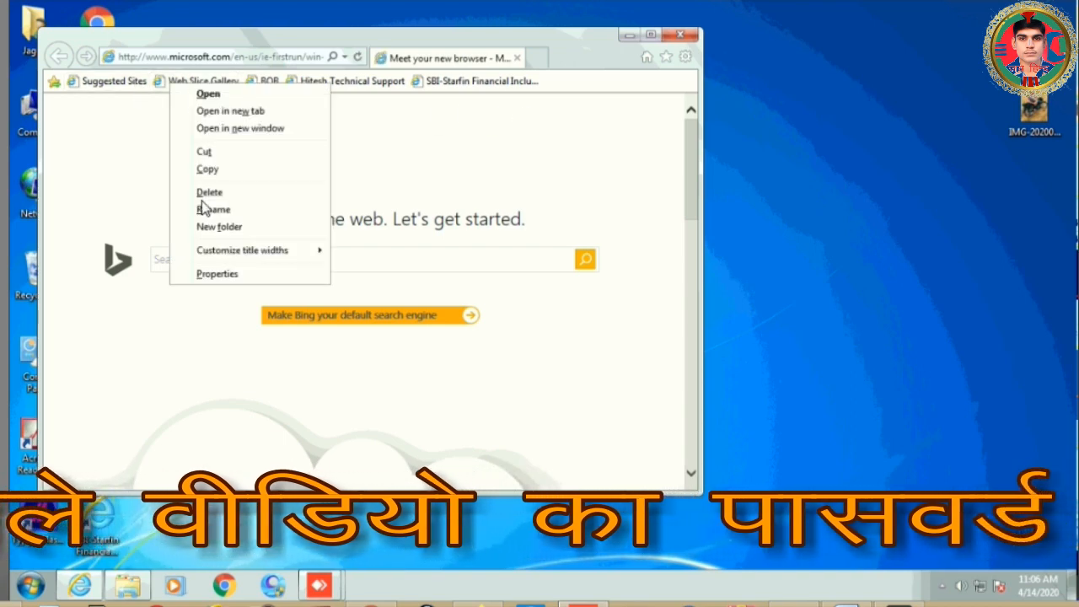
pyautogui.click(205, 193)
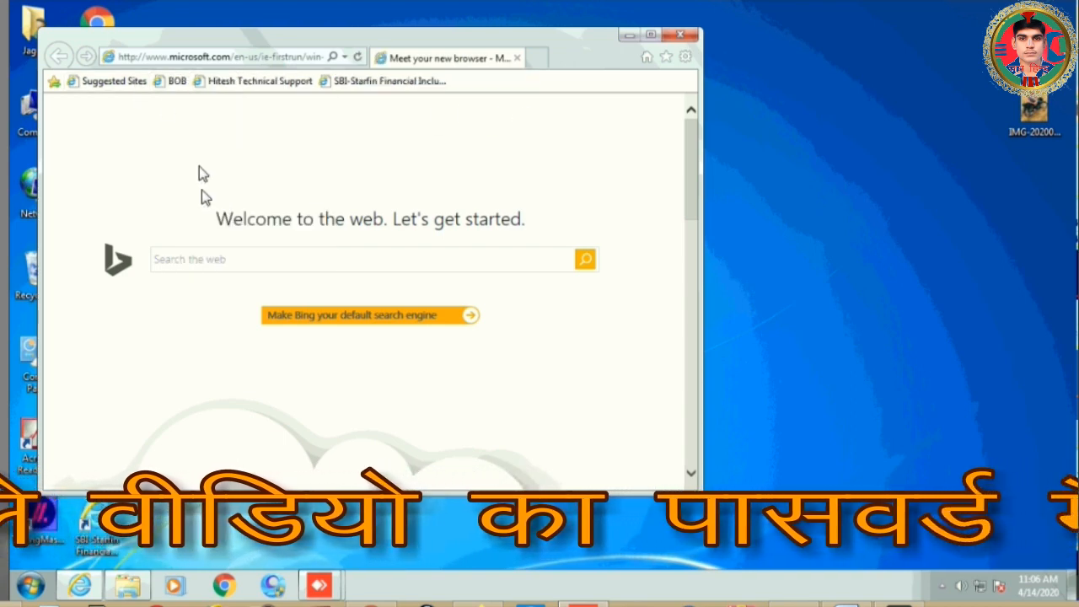
pyautogui.rightClick(110, 90)
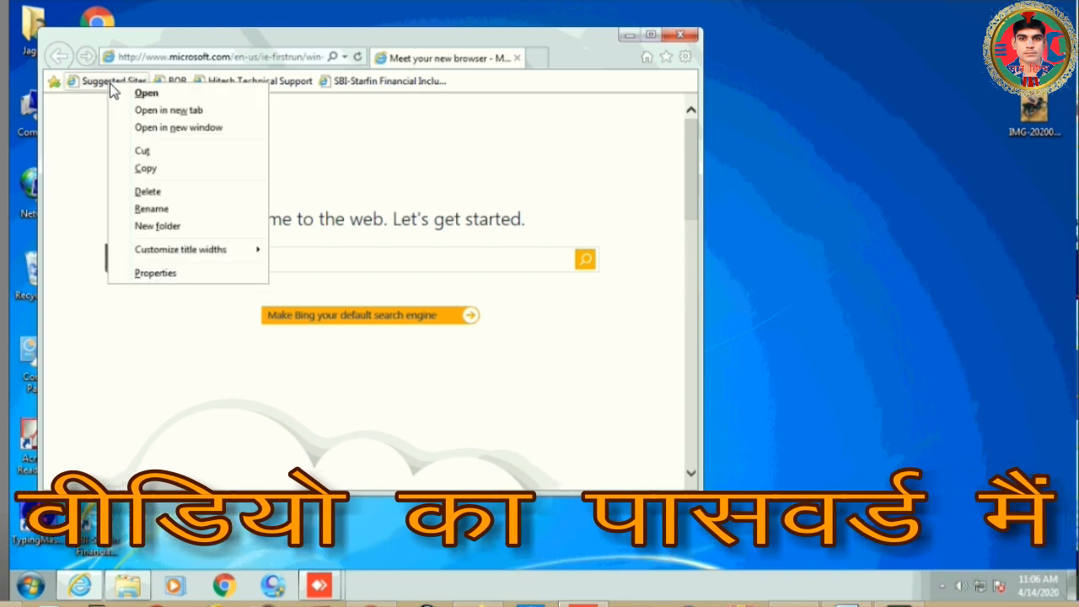
pyautogui.click(146, 197)
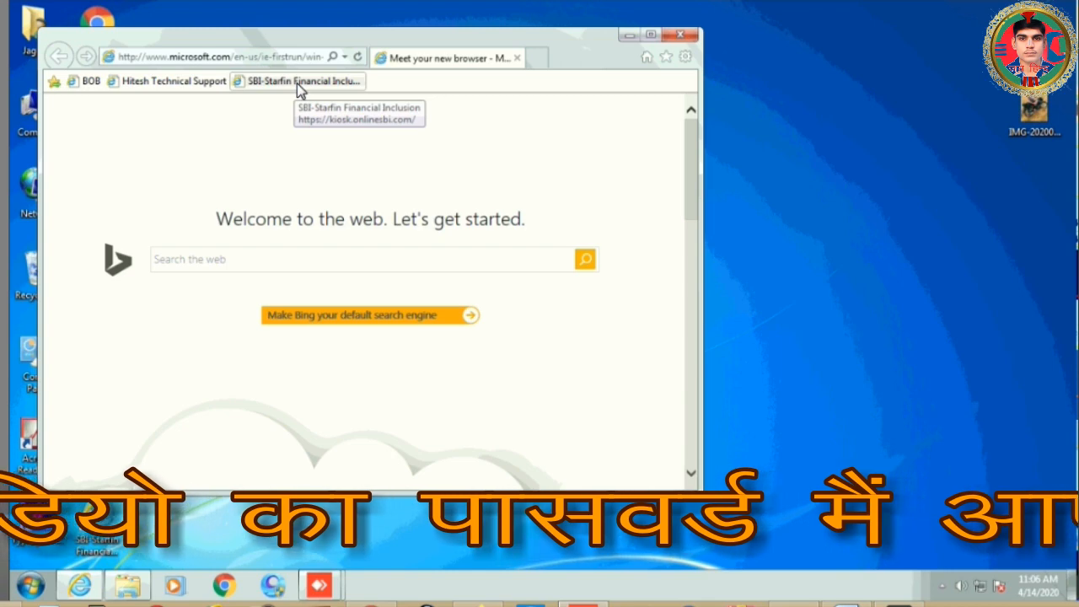
pyautogui.rightClick(296, 83)
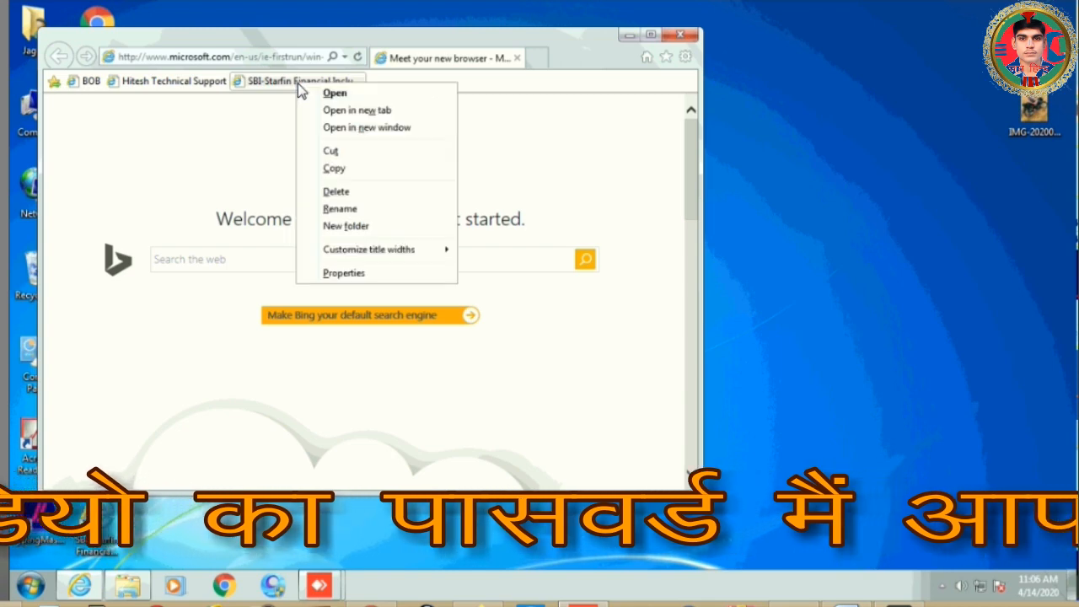
pyautogui.click(335, 192)
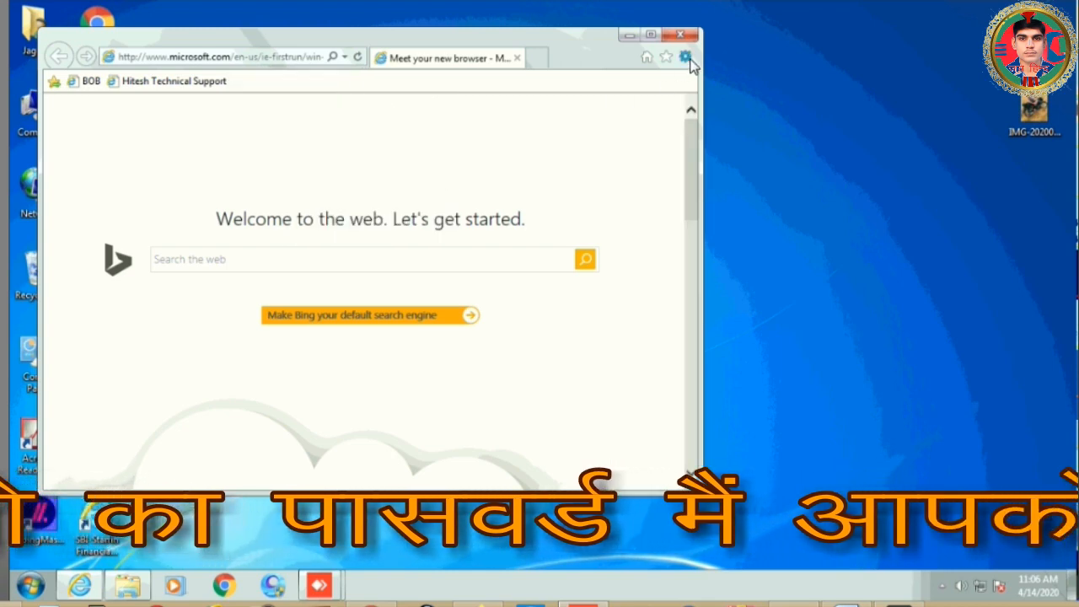
# Set the home page in Internet Options to the new tab page, about:Tabs.
pyautogui.click(688, 59)
pyautogui.click(571, 260)
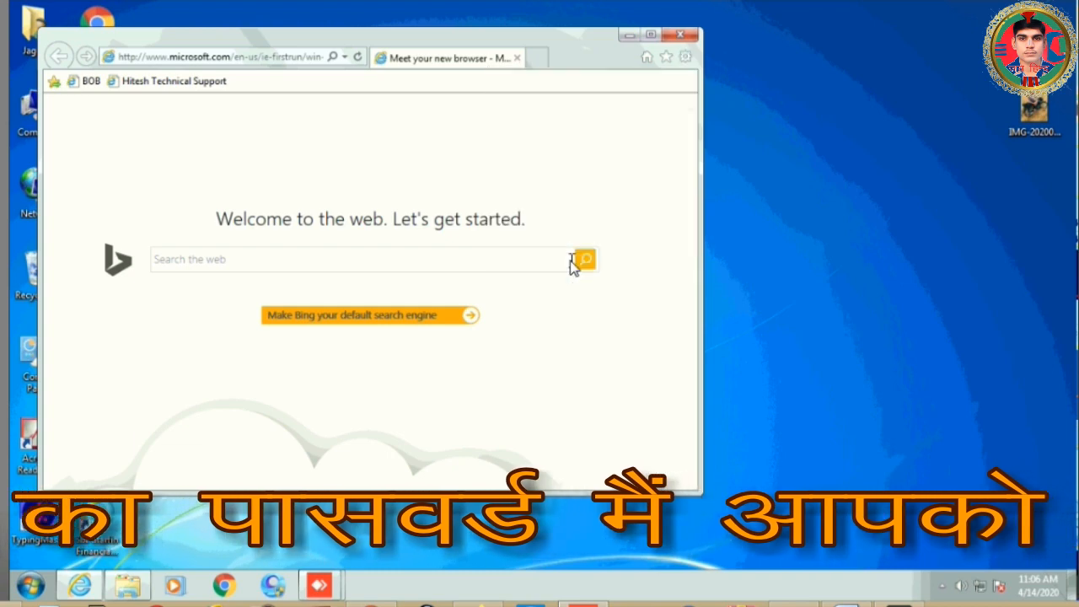
pyautogui.click(296, 181)
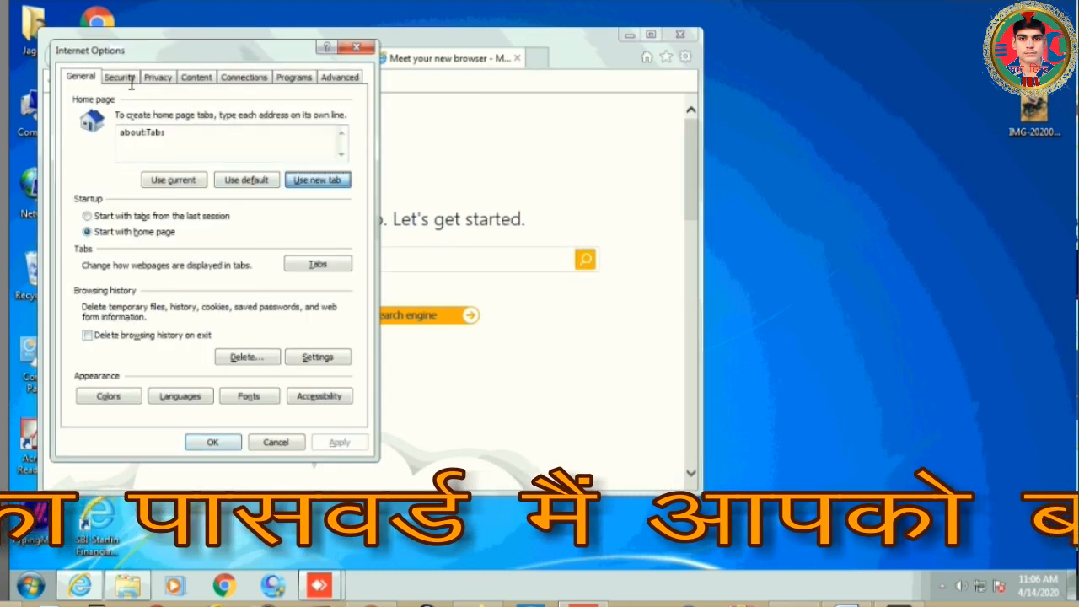
# Review the Internet zone's custom security settings from .NET Framework through ActiveX controls to Downloads.
pyautogui.click(127, 78)
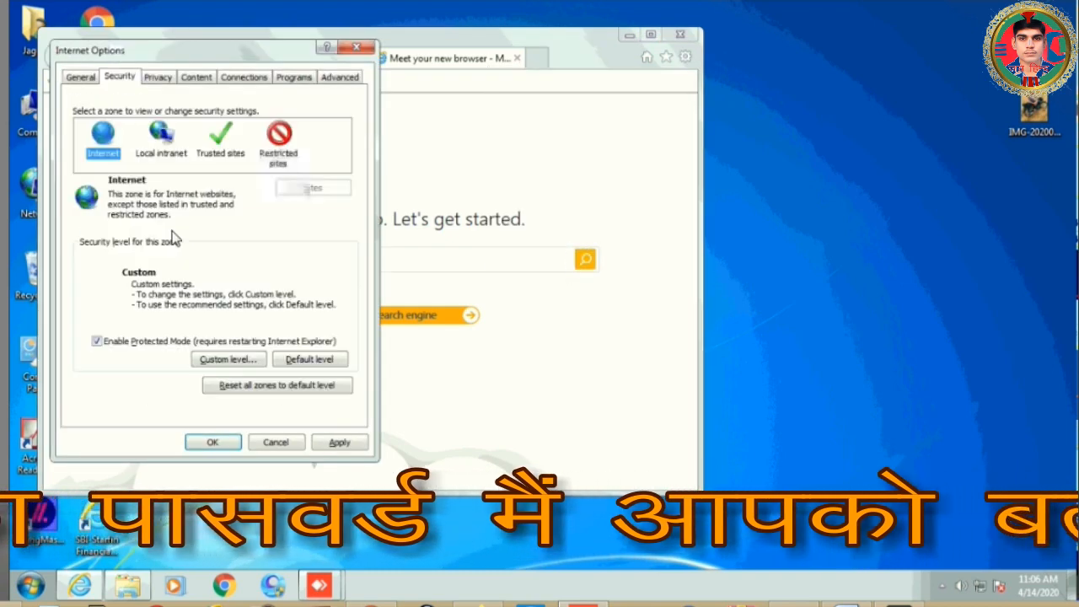
pyautogui.click(227, 357)
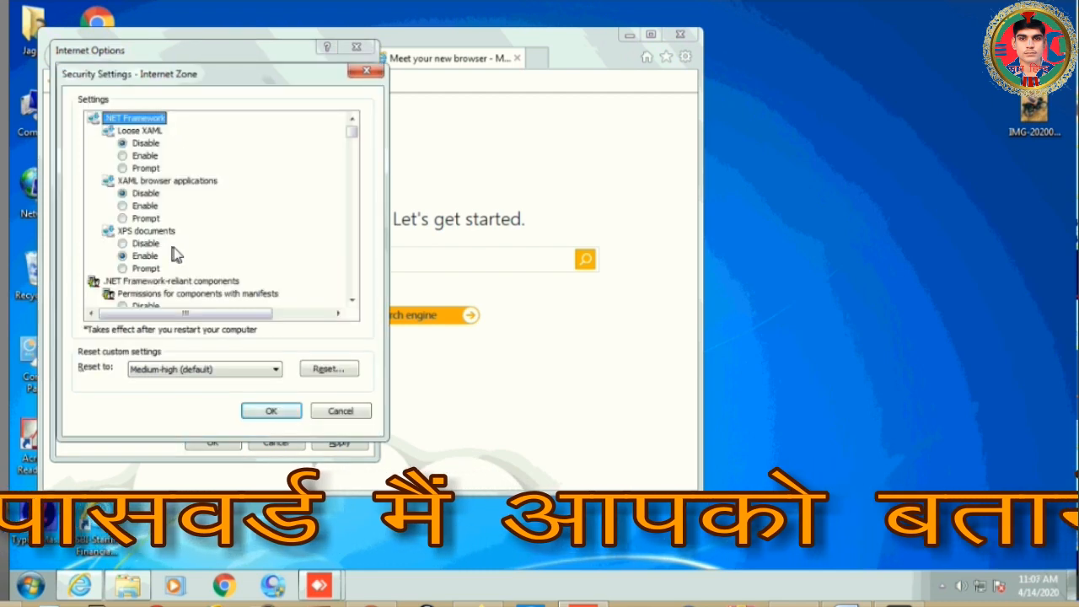
pyautogui.scroll(-10, 180, 249)
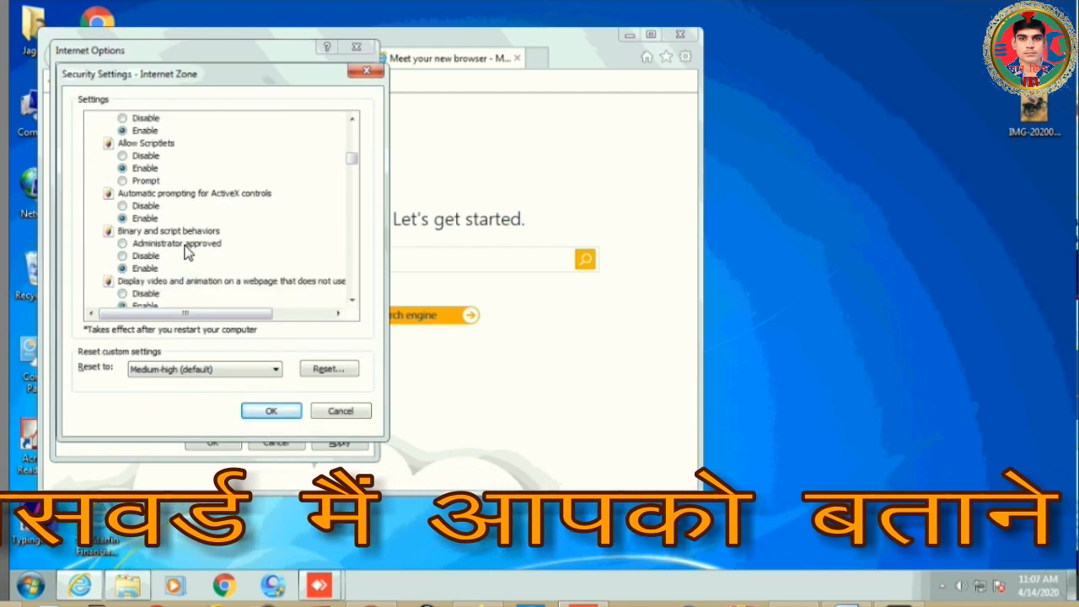
pyautogui.scroll(-1, 186, 253)
pyautogui.scroll(-5, 195, 253)
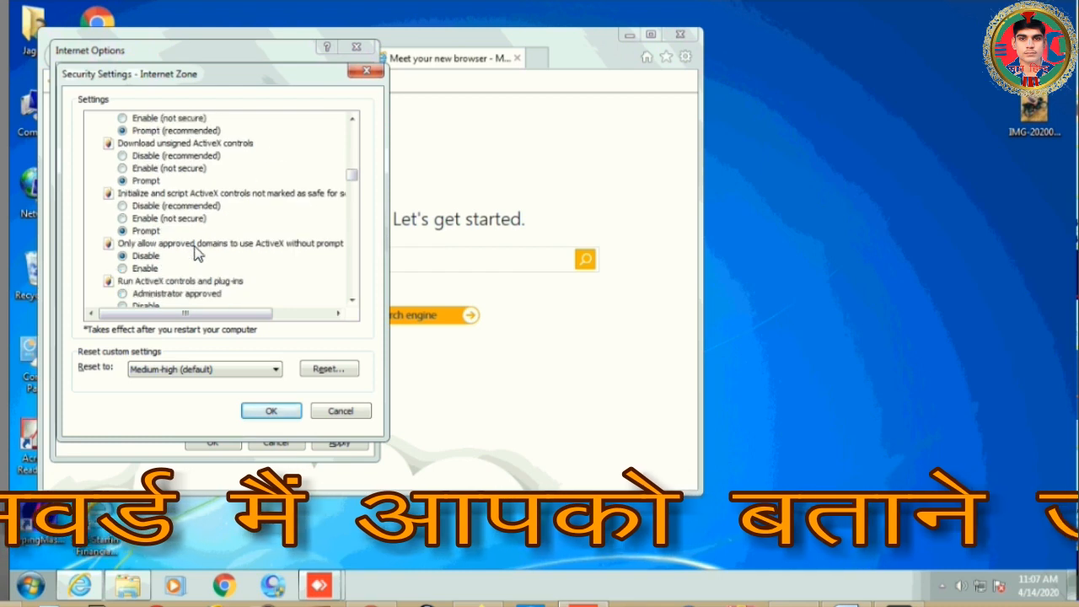
pyautogui.scroll(-2, 196, 253)
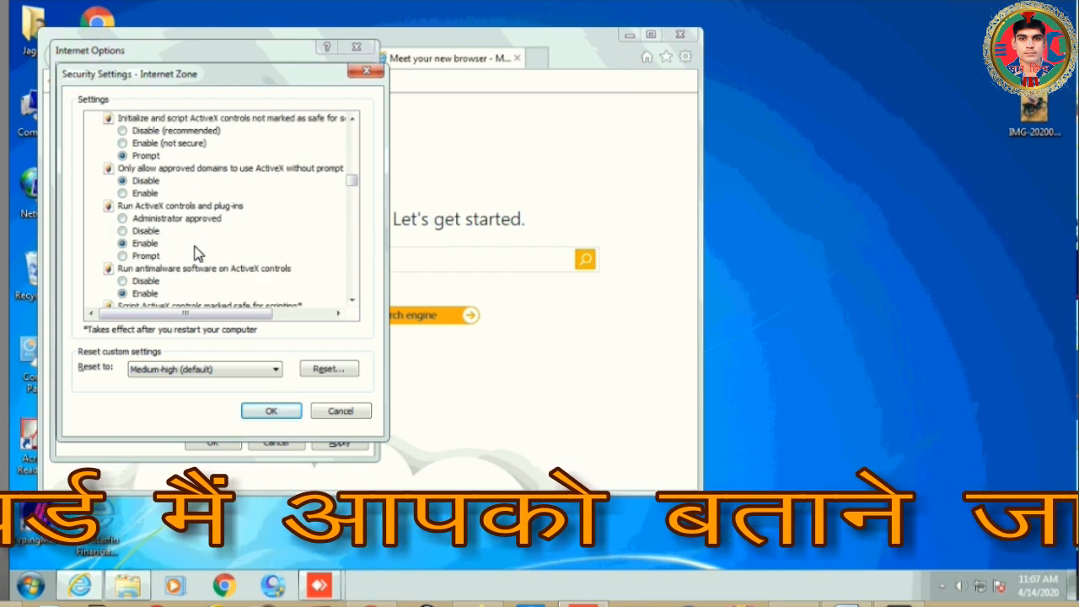
pyautogui.scroll(-3, 196, 253)
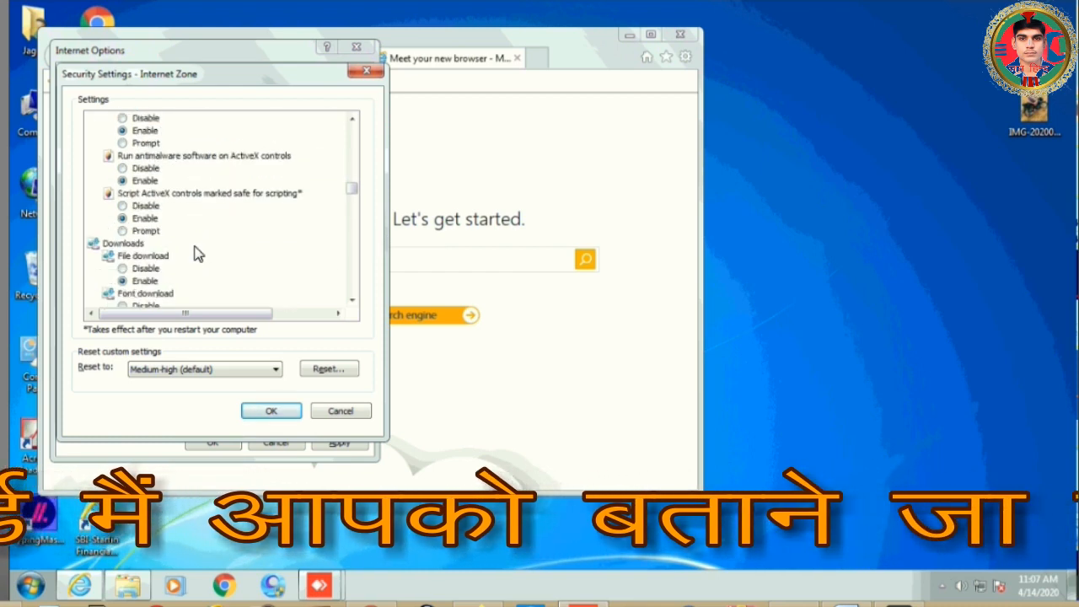
pyautogui.click(270, 411)
# Enable running antimalware software on ActiveX controls in the Trusted sites zone's custom security settings and accept the zone change.
pyautogui.click(218, 140)
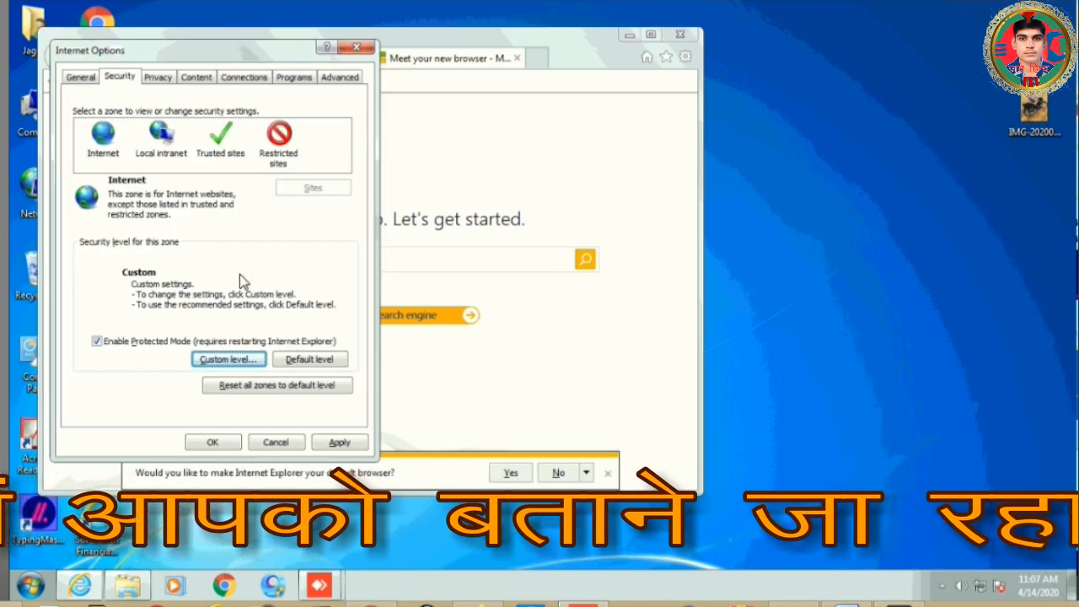
pyautogui.click(235, 357)
pyautogui.scroll(-2, 212, 215)
pyautogui.scroll(-10, 213, 215)
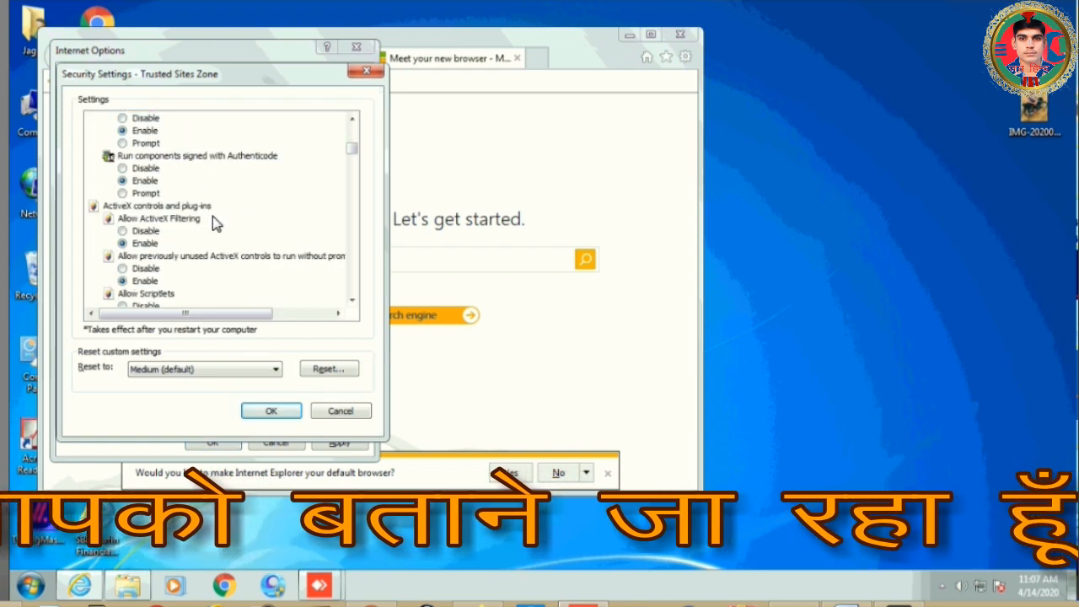
pyautogui.scroll(-7, 212, 216)
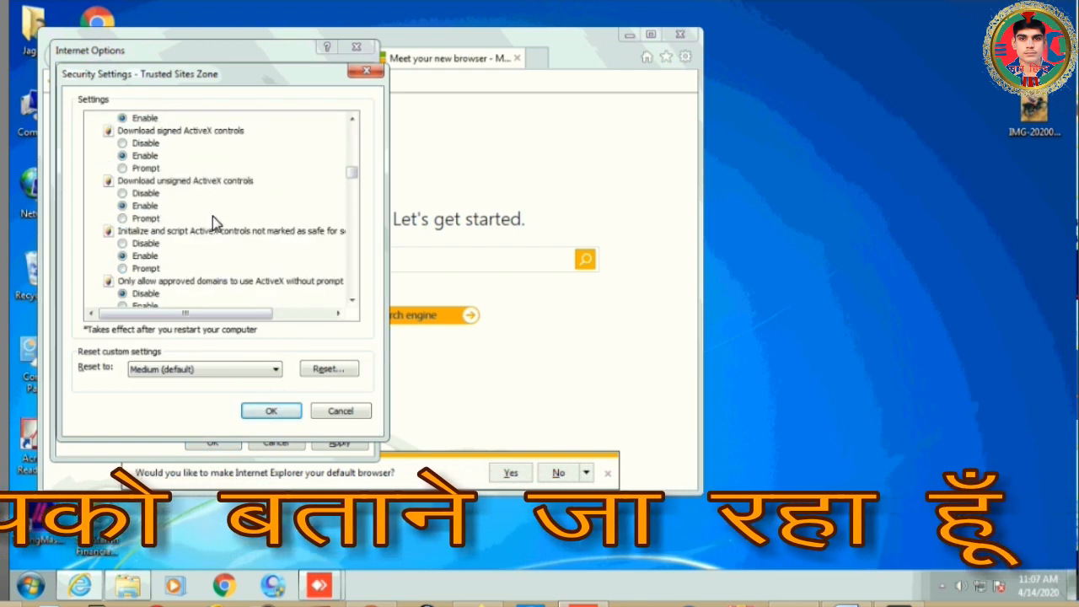
pyautogui.scroll(-3, 212, 216)
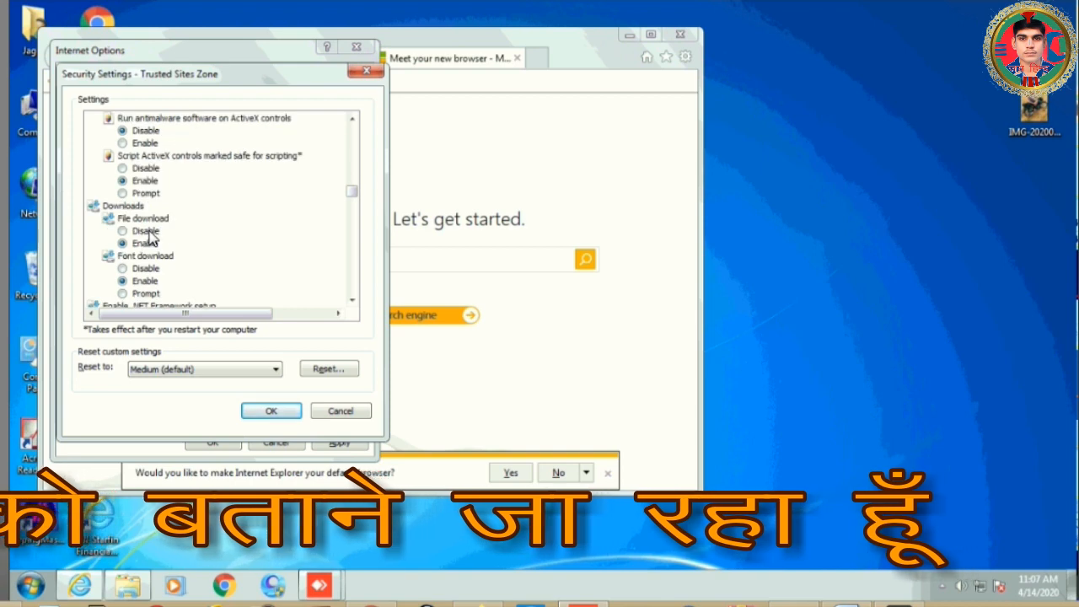
pyautogui.click(135, 143)
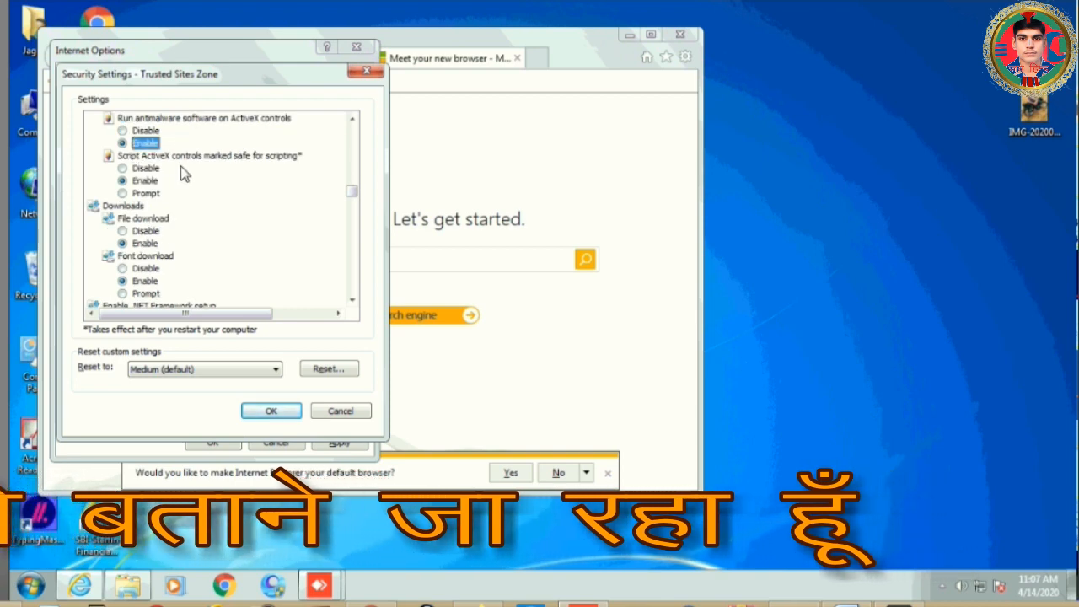
pyautogui.click(271, 411)
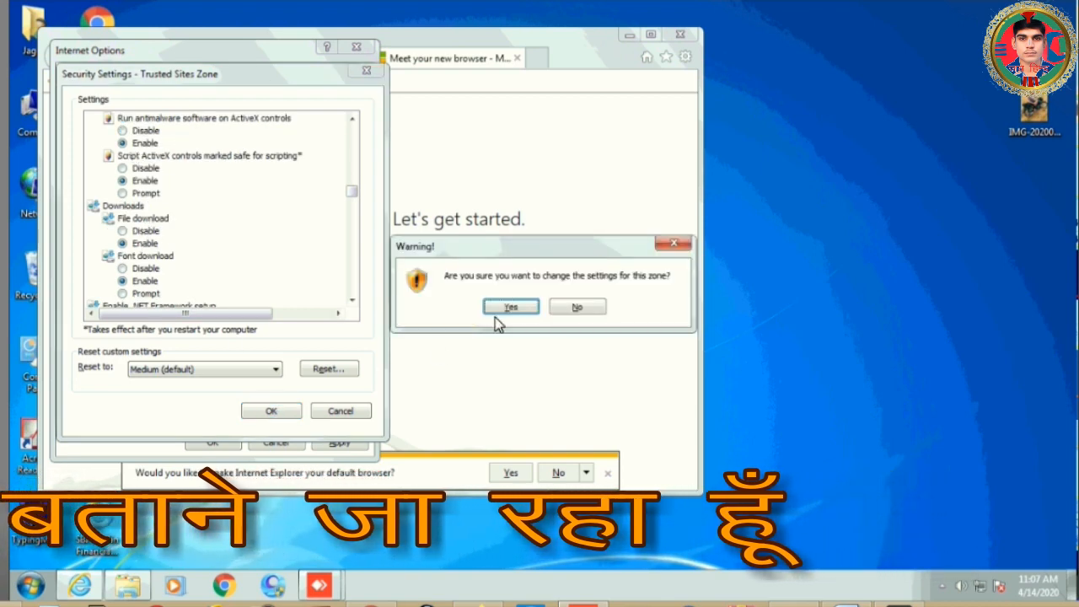
pyautogui.click(494, 311)
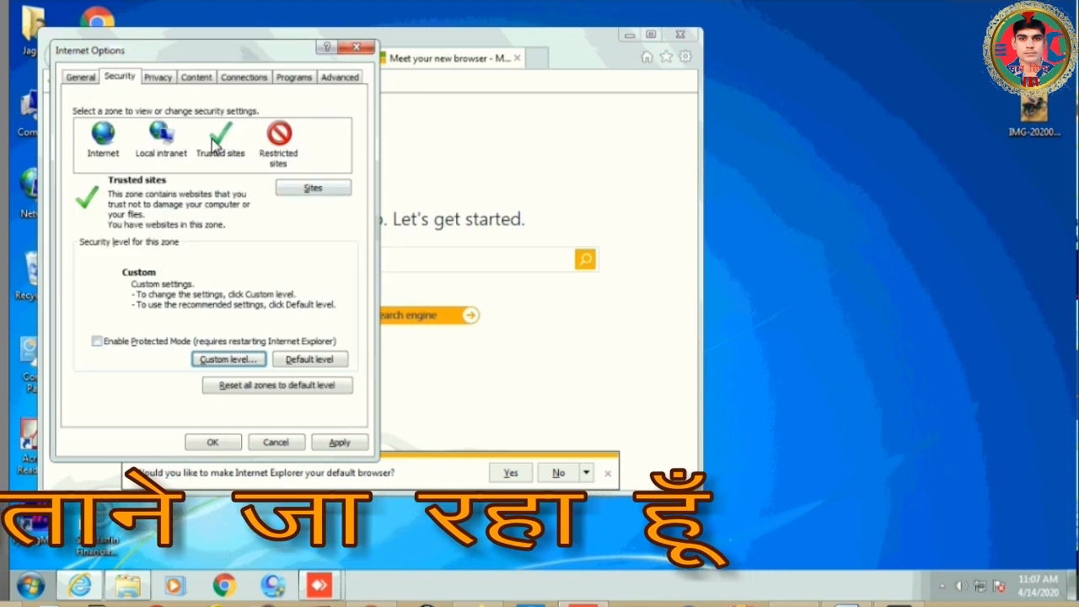
pyautogui.click(302, 189)
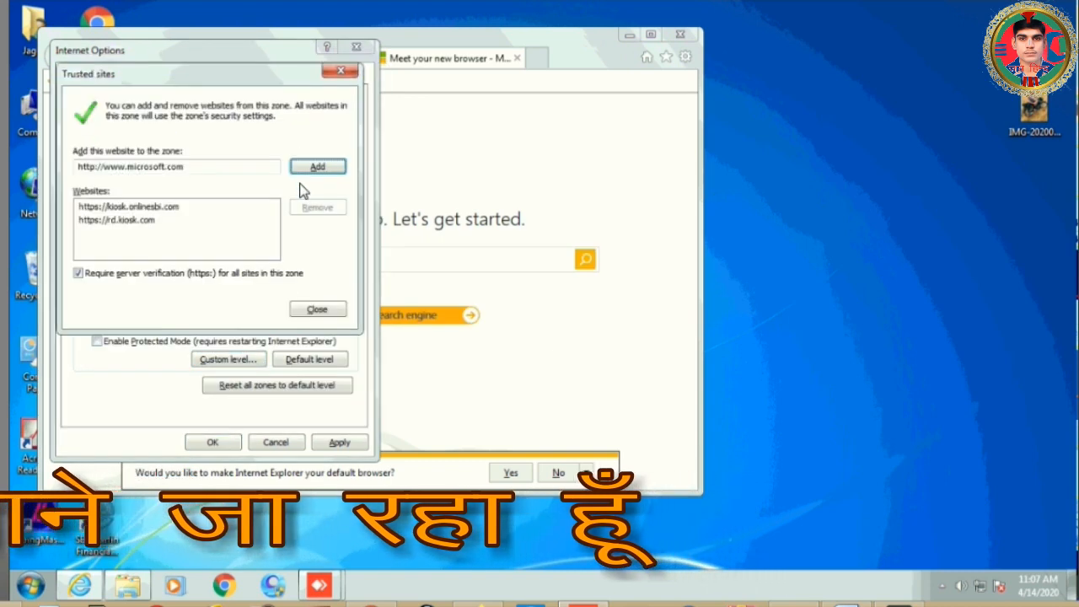
pyautogui.doubleClick(66, 167)
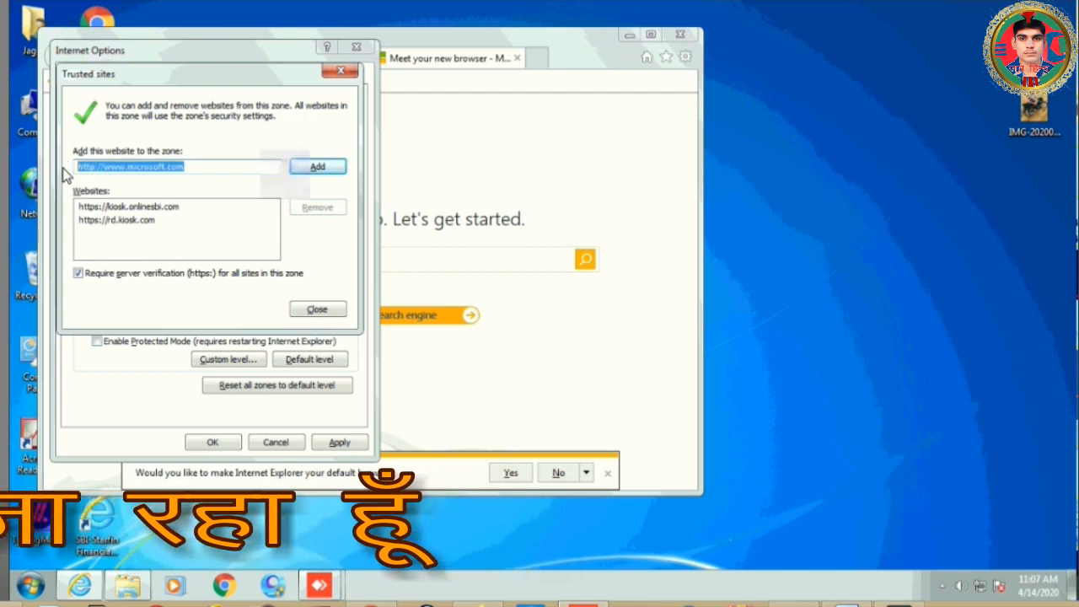
pyautogui.press('BackSpace')
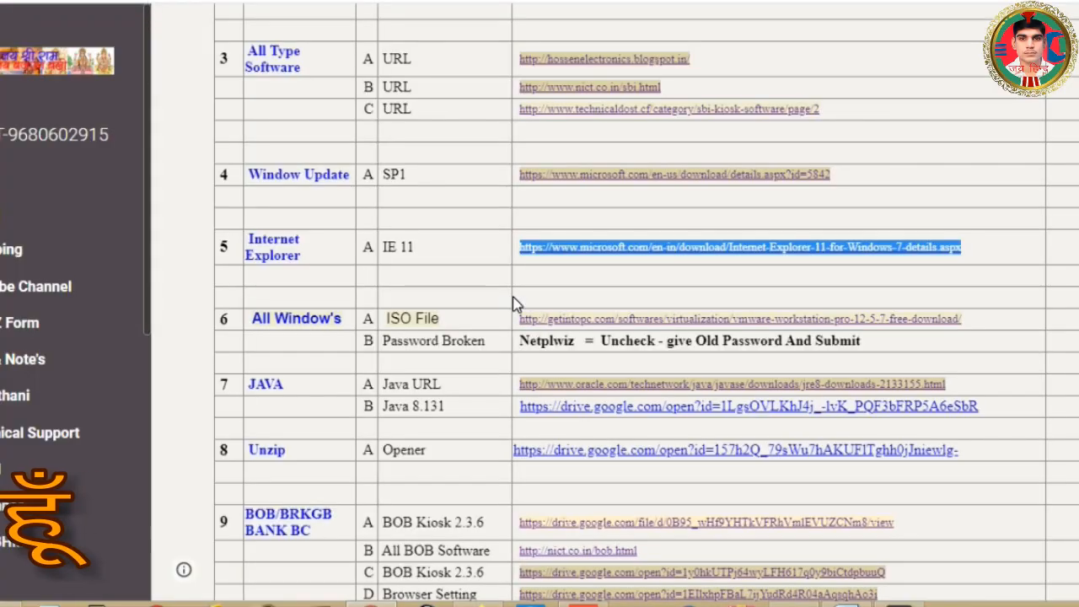
pyautogui.scroll(10, 513, 298)
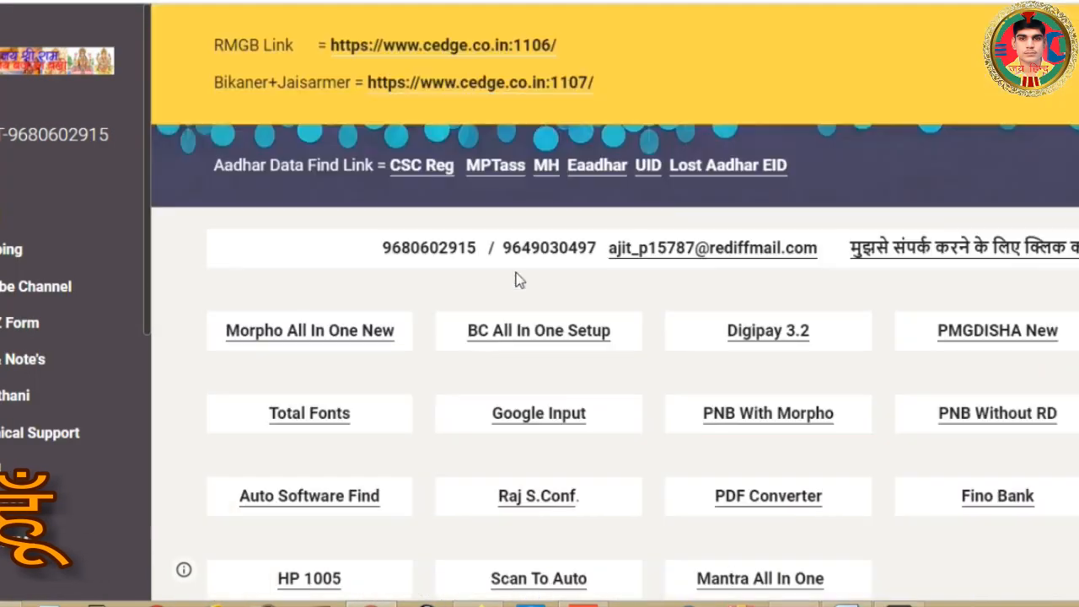
pyautogui.scroll(2, 501, 258)
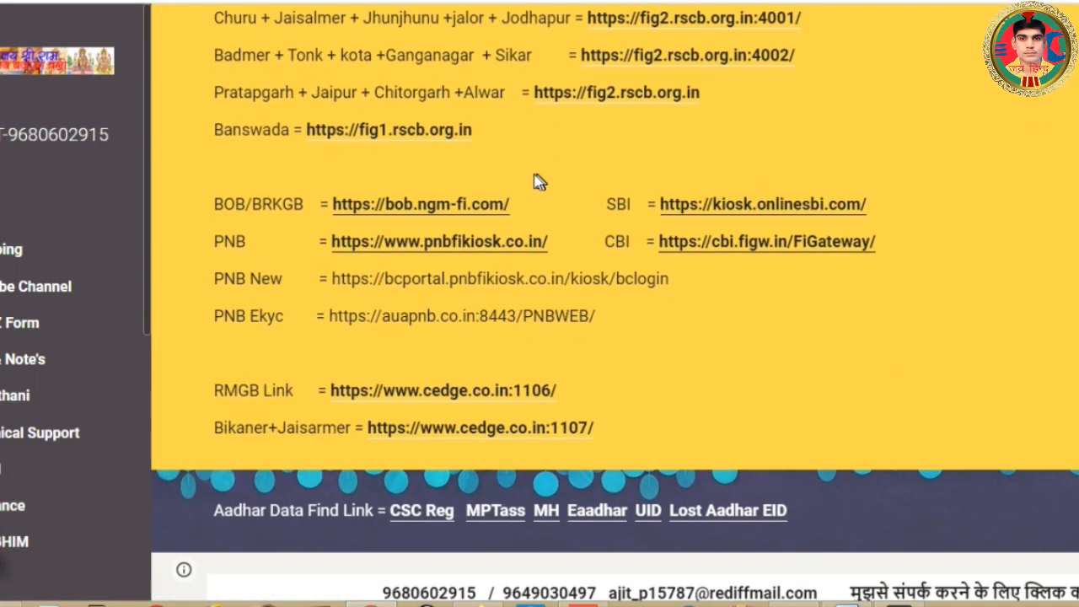
pyautogui.moveTo(328, 205)
pyautogui.mouseDown()
pyautogui.moveTo(516, 206)
pyautogui.moveTo(336, 199)
pyautogui.mouseUp()
pyautogui.click(524, 204)
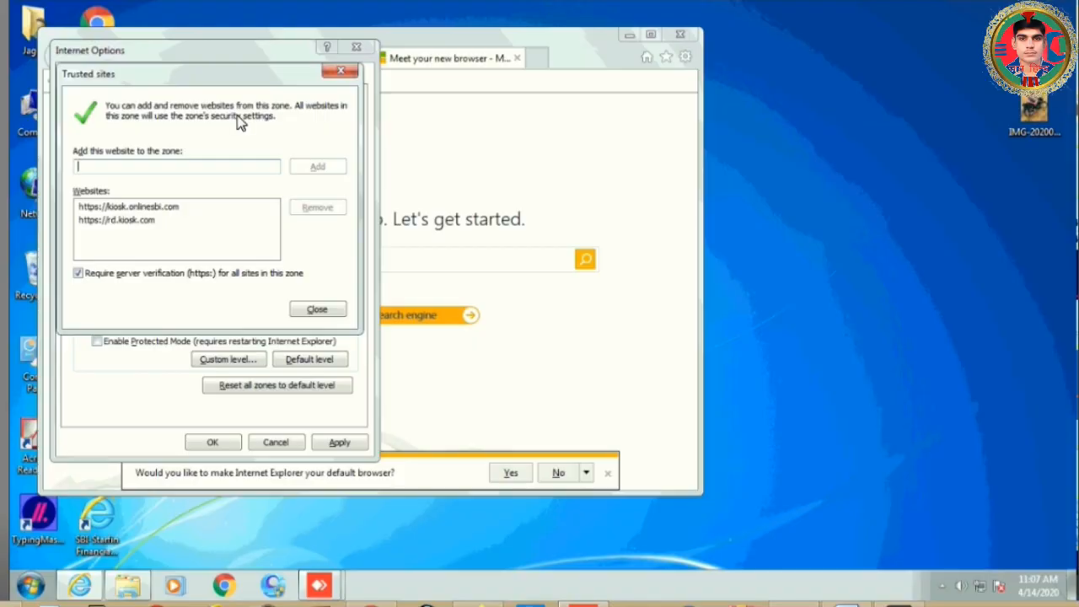
pyautogui.write('https://bob.ngm-fl.com/')
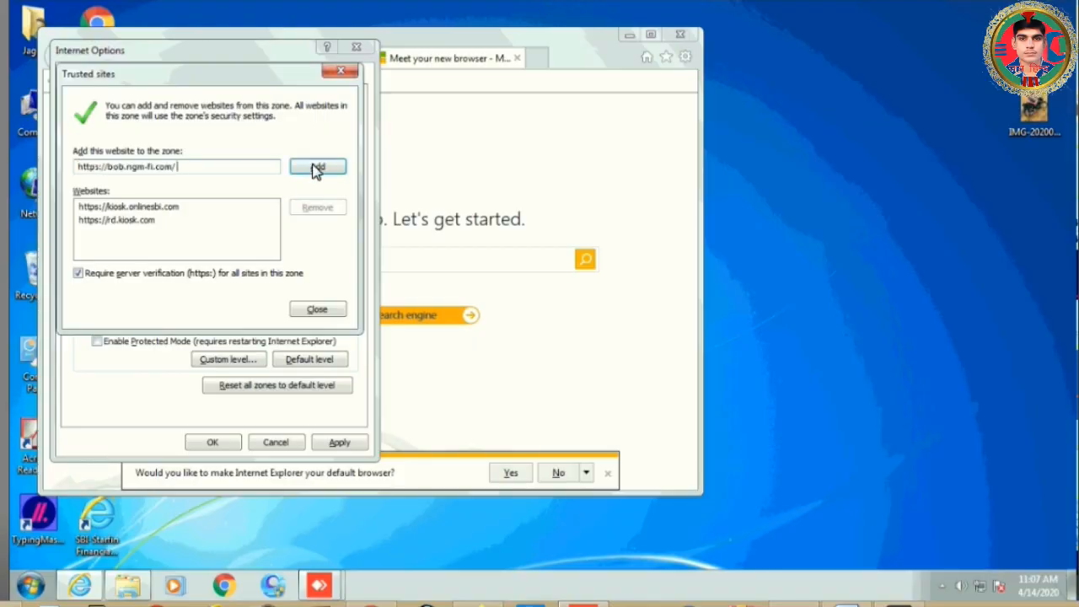
pyautogui.click(315, 169)
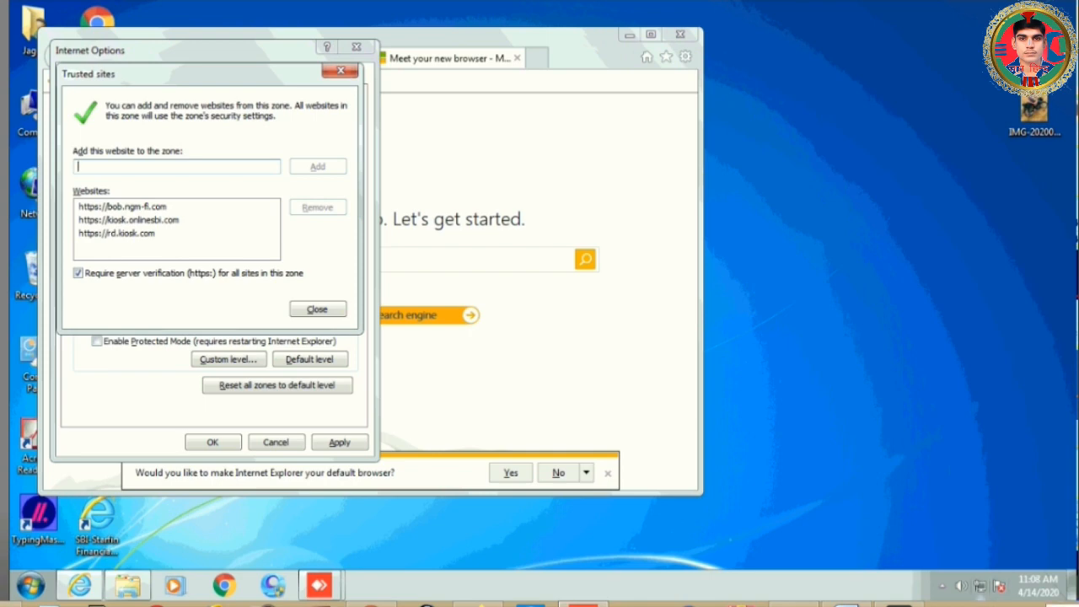
pyautogui.click(980, 585)
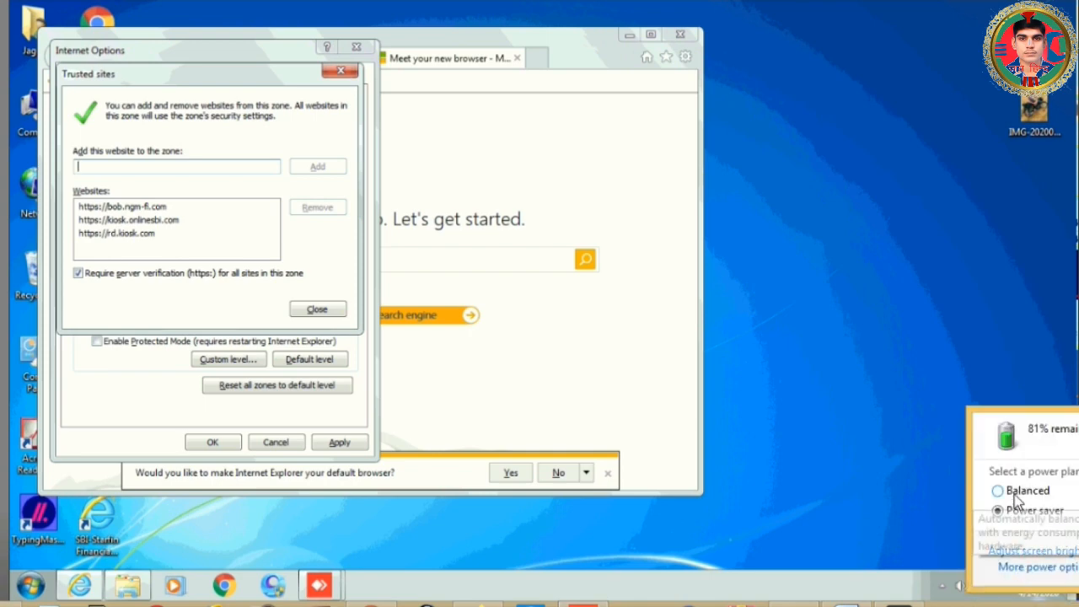
pyautogui.press('Escape')
pyautogui.click(914, 539)
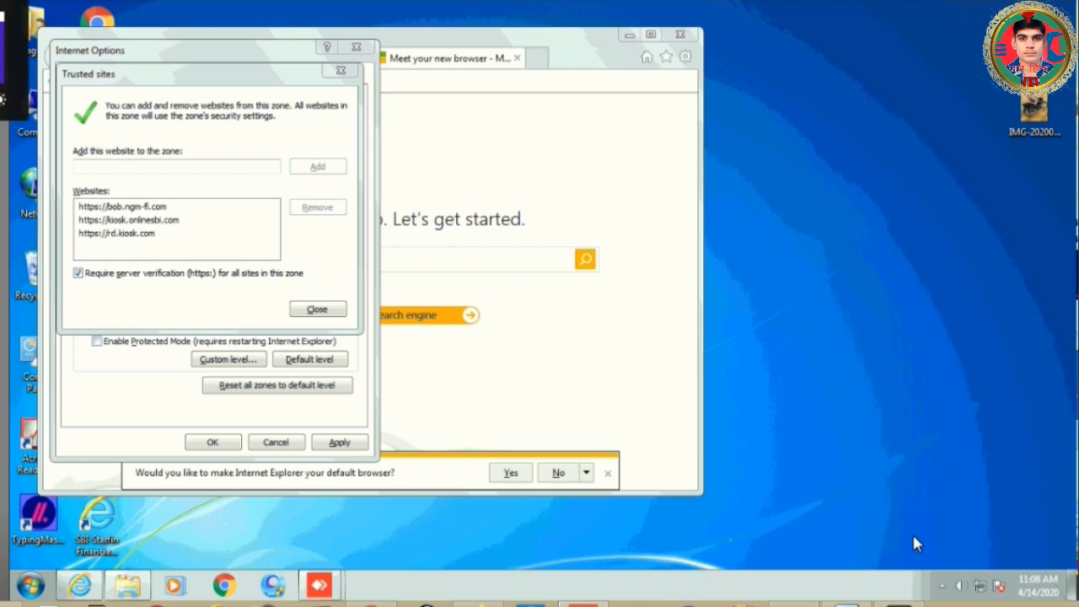
# Close the Trusted sites website list, then apply the security changes and close Internet Options.
pyautogui.click(317, 312)
pyautogui.click(334, 444)
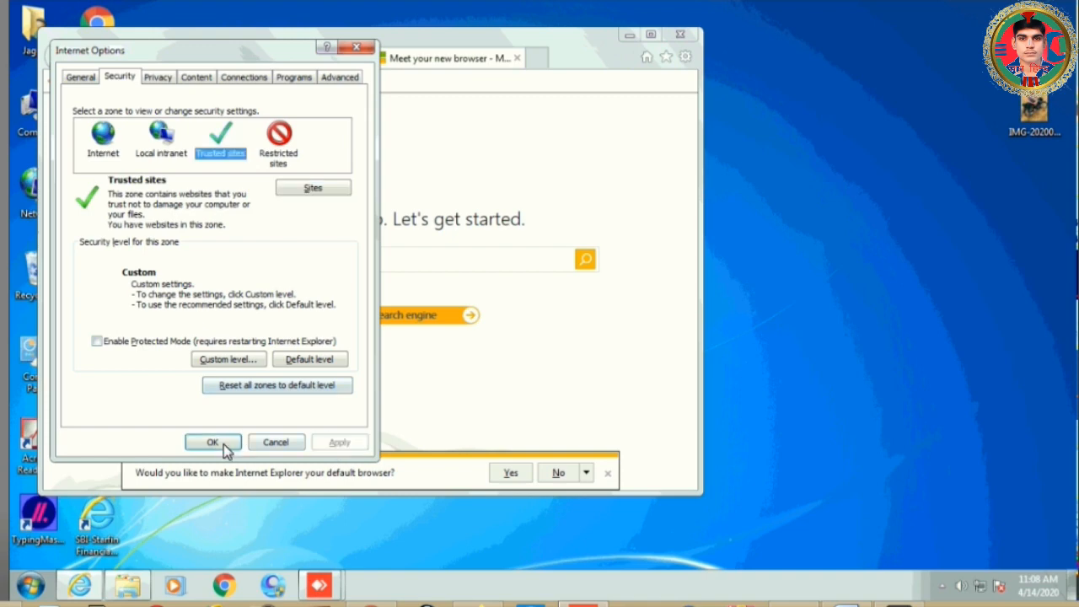
pyautogui.click(219, 449)
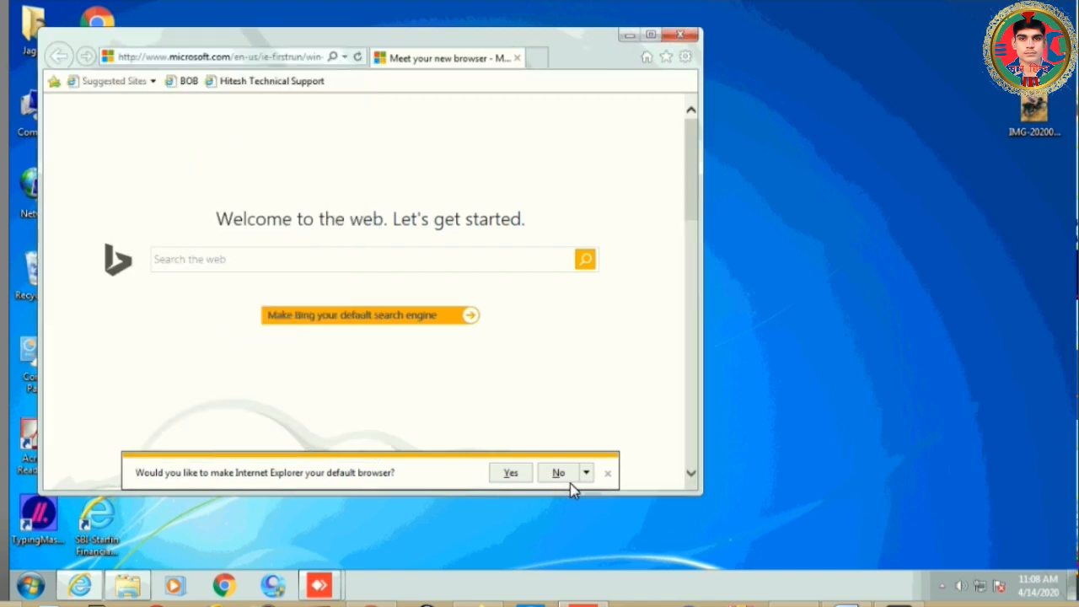
# Answer the default browser question with Don't ask again and close Internet Explorer.
pyautogui.click(586, 474)
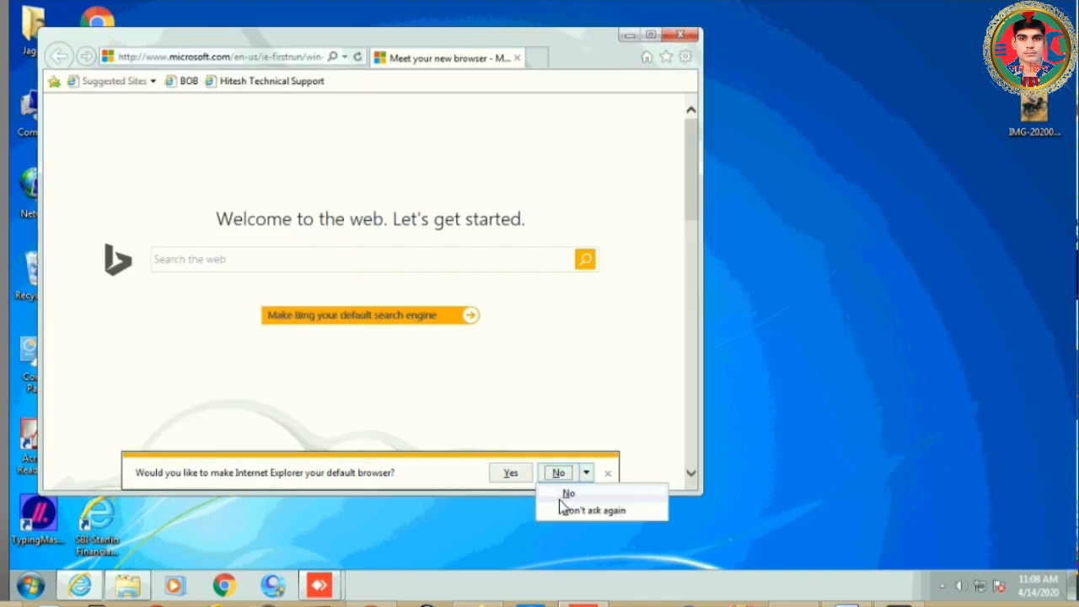
pyautogui.click(568, 511)
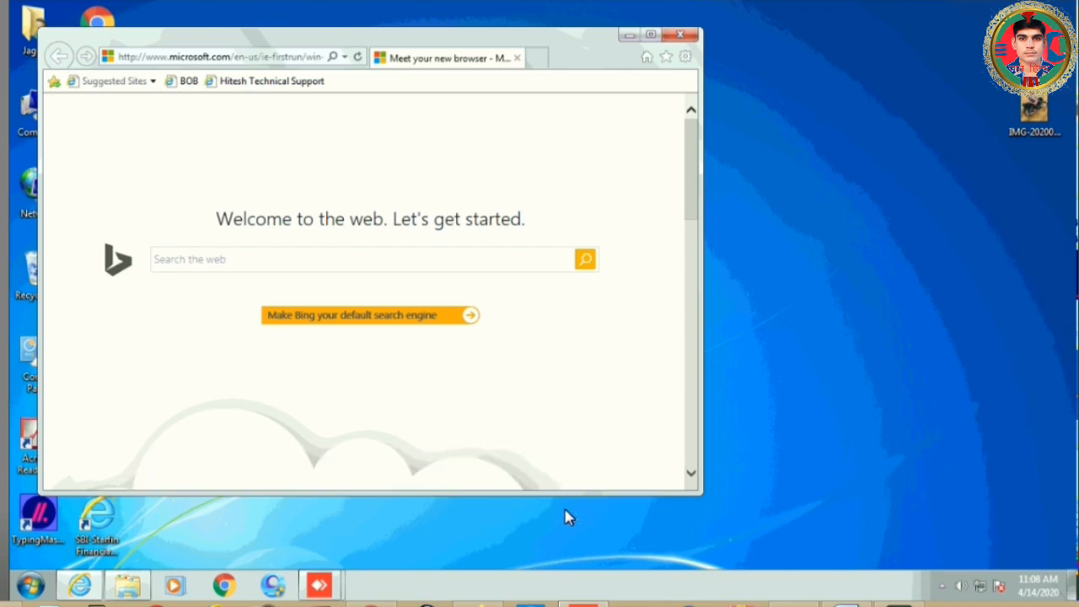
pyautogui.click(680, 35)
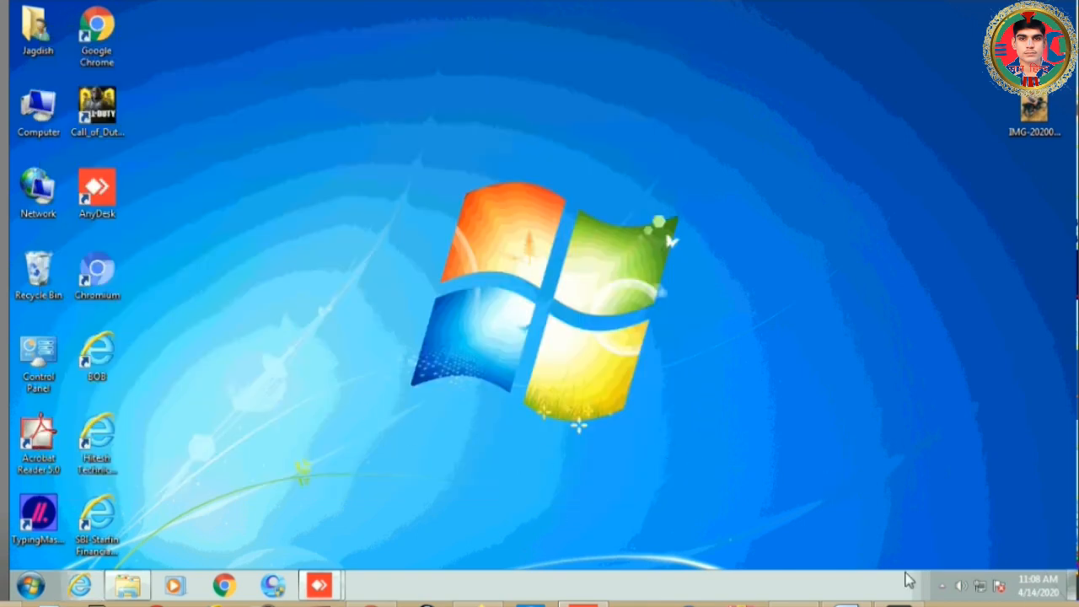
# Search the computer for "service" and open the Windows Services console.
pyautogui.click(27, 588)
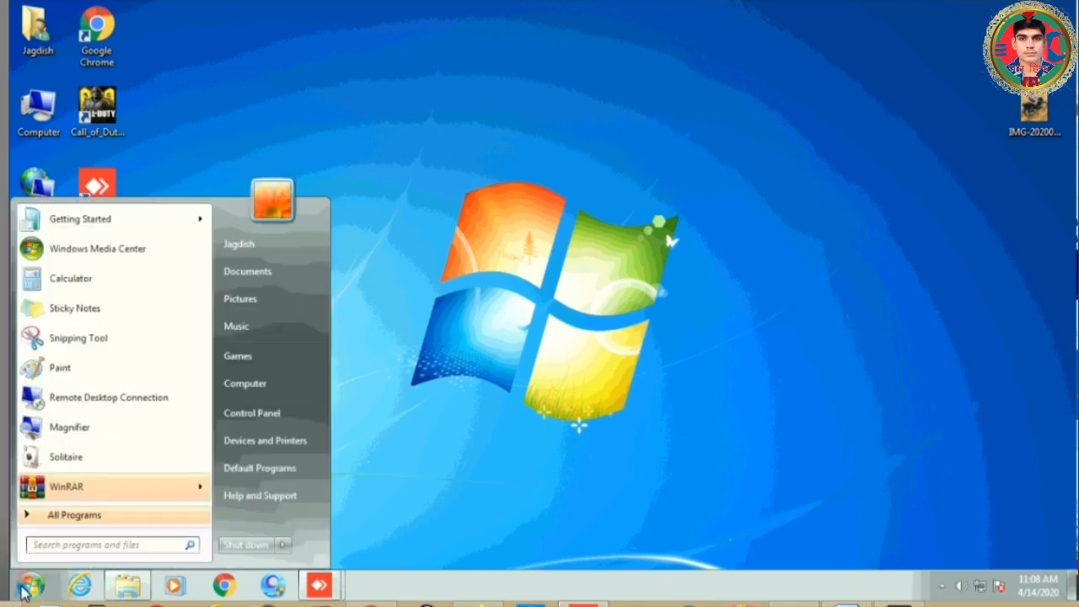
pyautogui.write('ser')
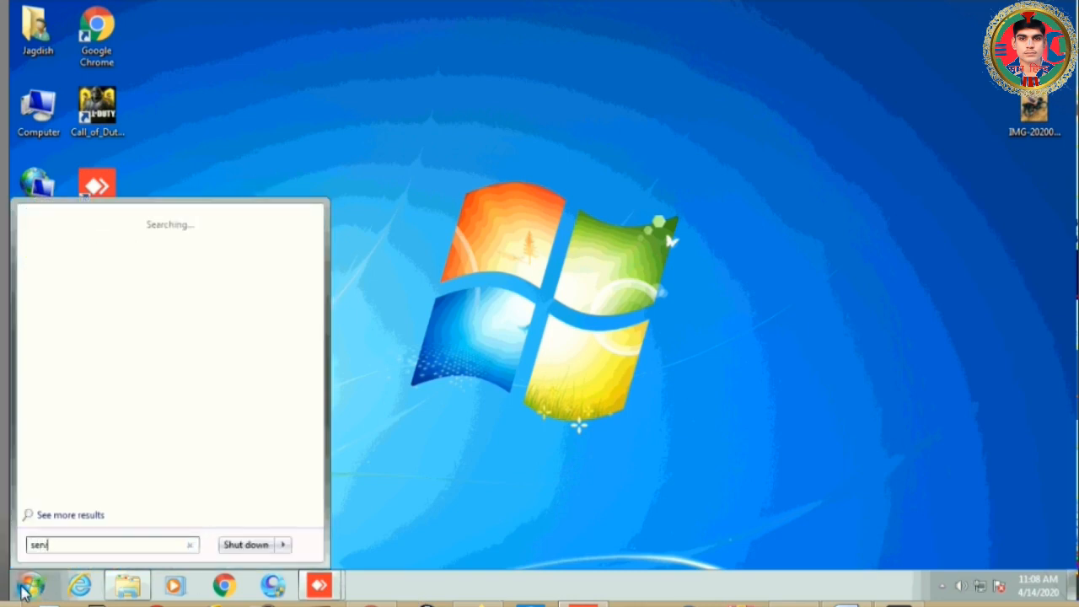
pyautogui.write('vice')
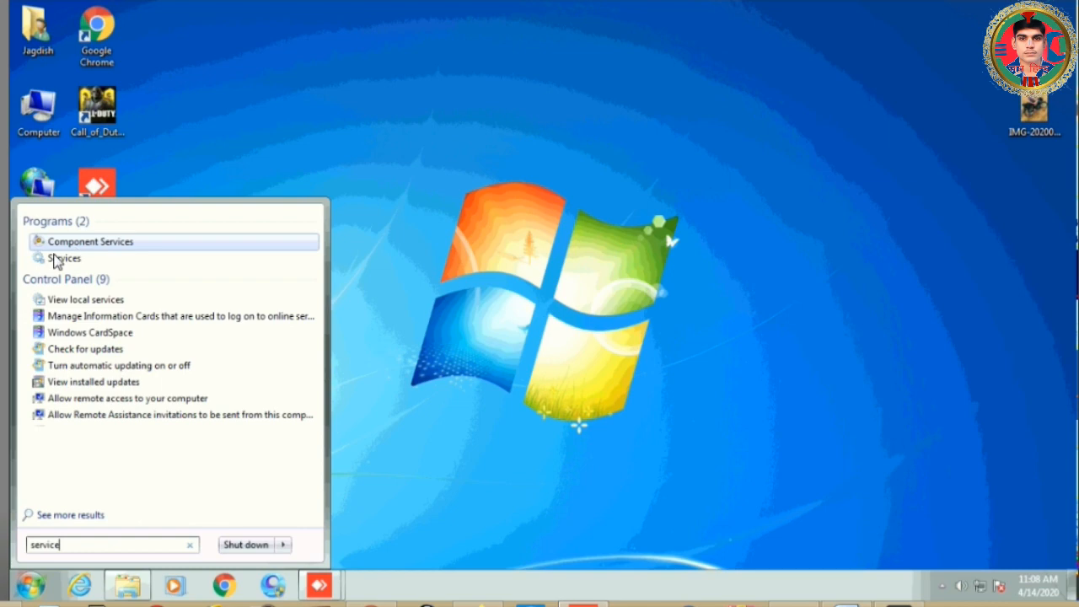
pyautogui.click(55, 259)
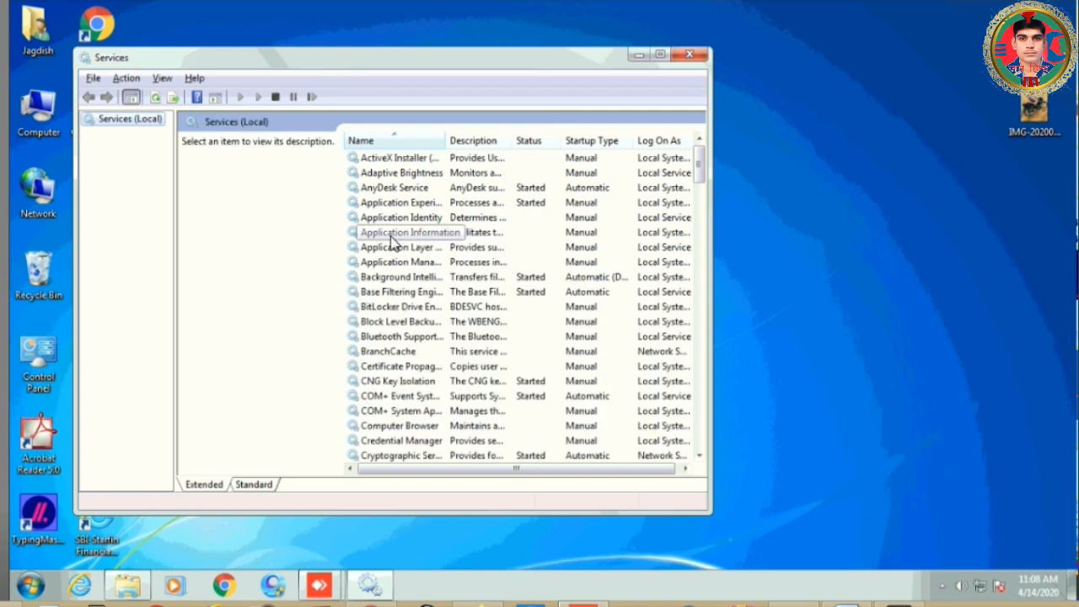
# Locate MorphoSmart USB Service in the list of local services and check its status.
pyautogui.click(390, 233)
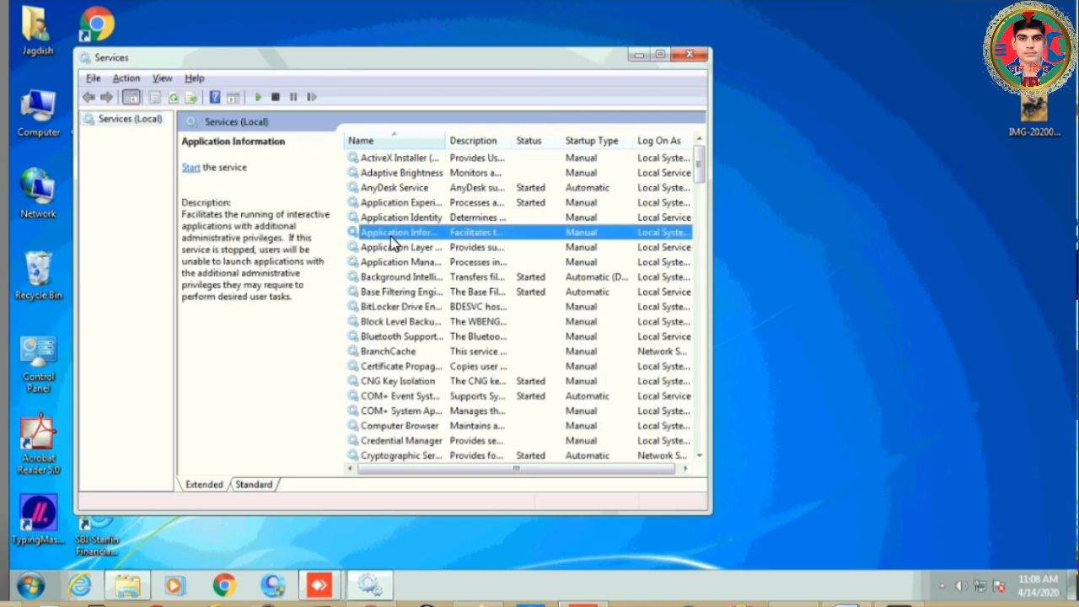
pyautogui.press('m')
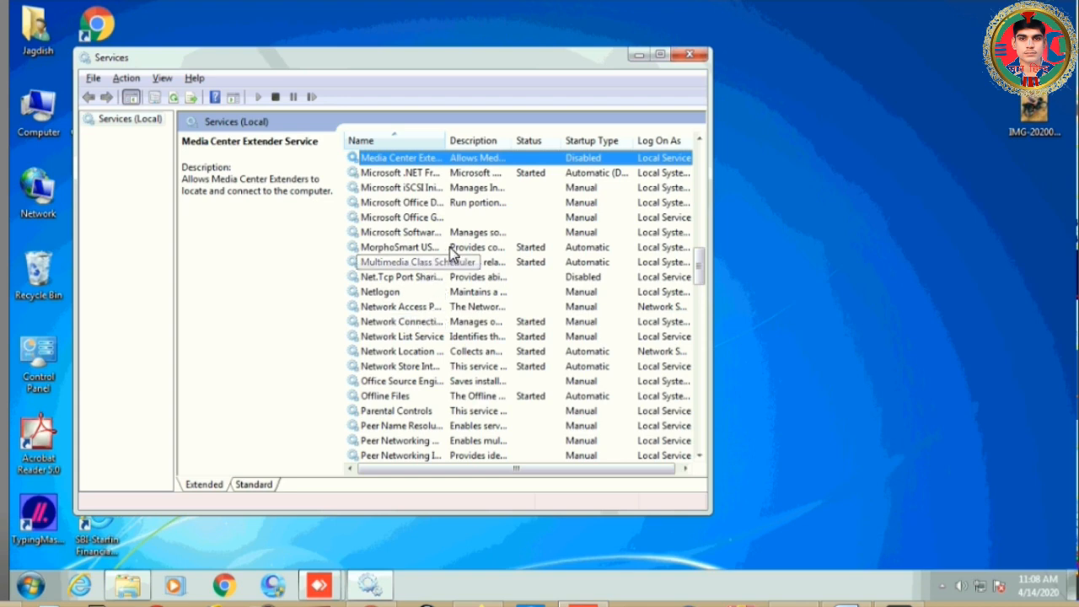
pyautogui.press('Down')
pyautogui.press('Down')
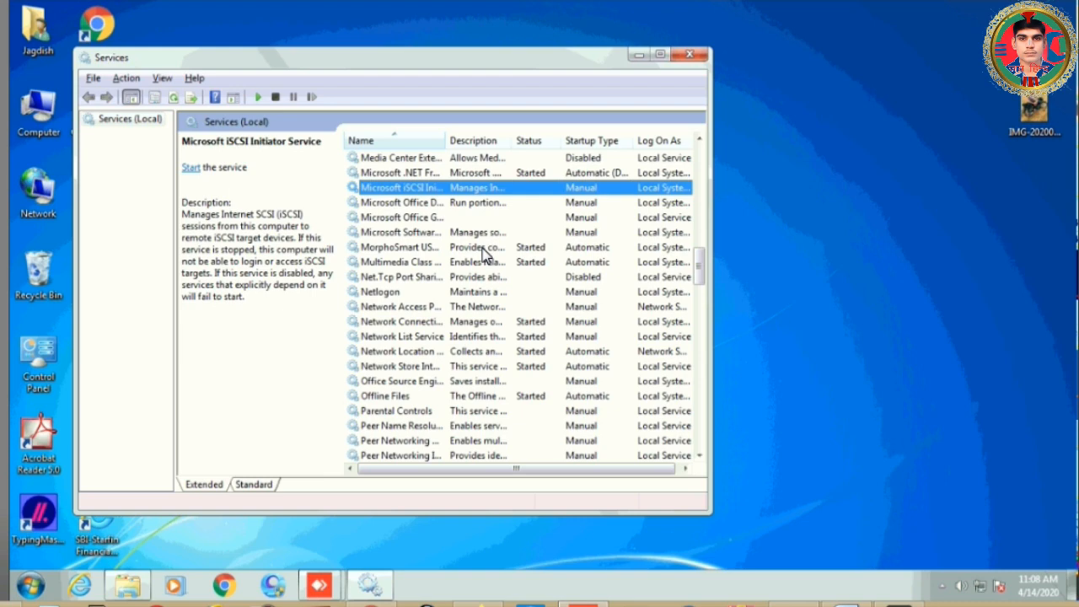
pyautogui.press('Down')
pyautogui.press('Down')
pyautogui.press('Down')
pyautogui.press('Down')
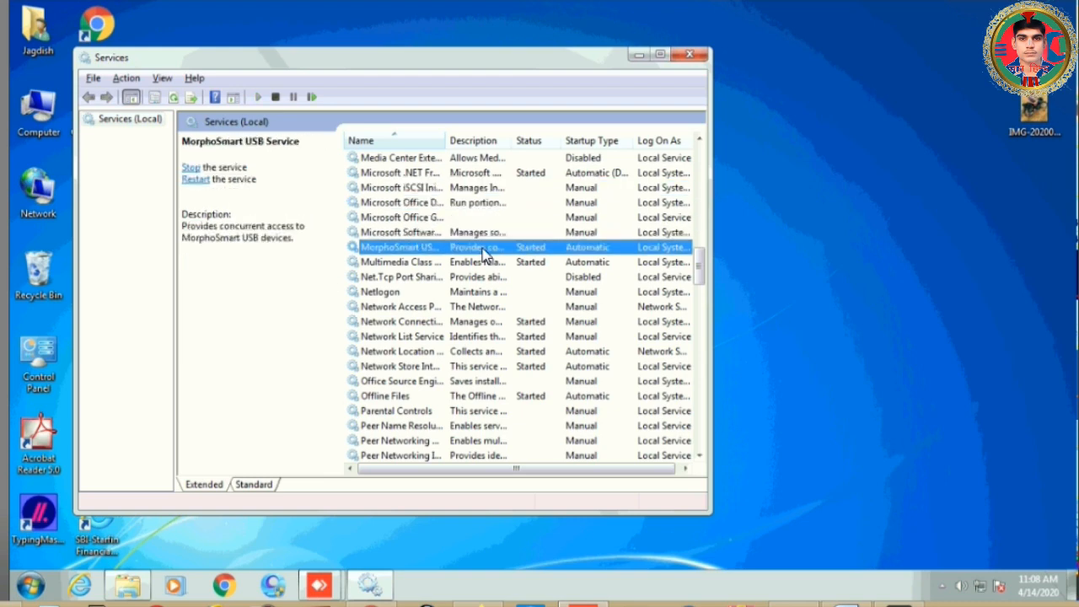
# Open the MorphoRdServiceL0Soft folder on drive C and examine its files, including the MorphoInteractiveRDService and MorphoRdServiceL0Soft applications.
pyautogui.doubleClick(29, 124)
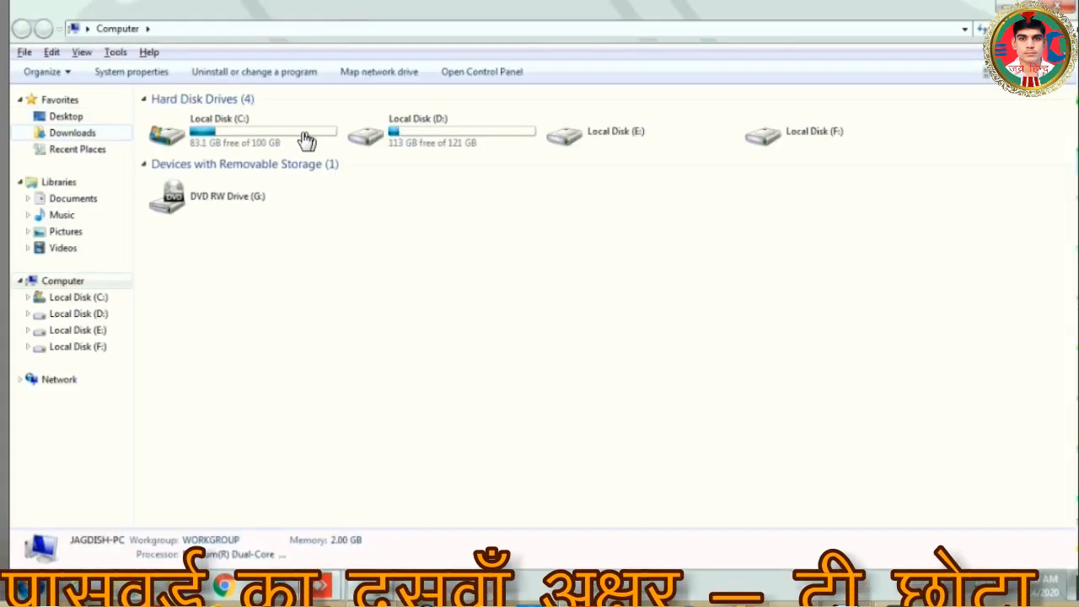
pyautogui.doubleClick(245, 126)
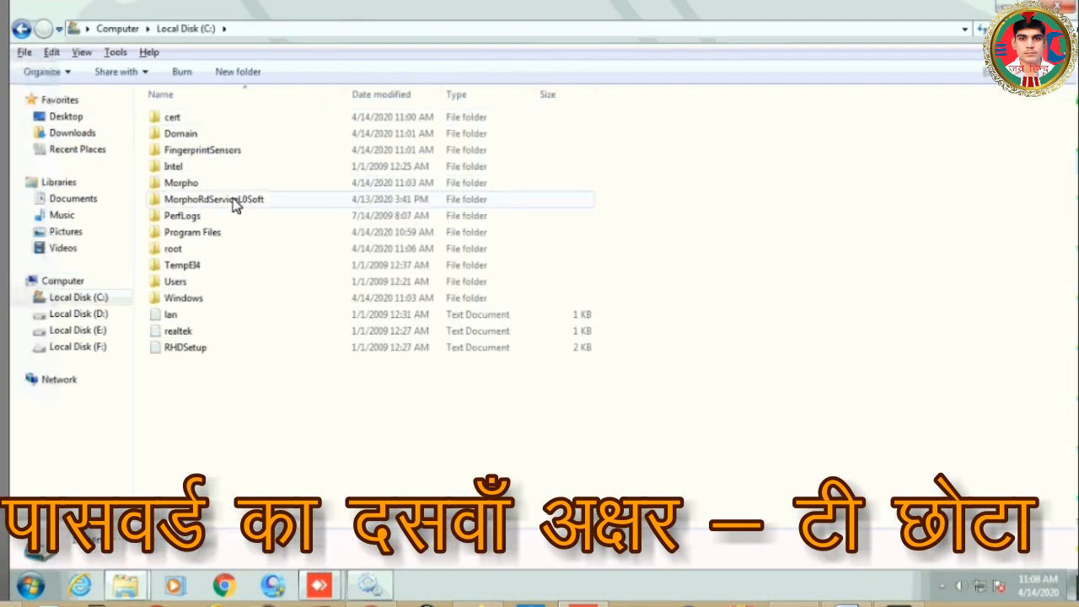
pyautogui.doubleClick(234, 199)
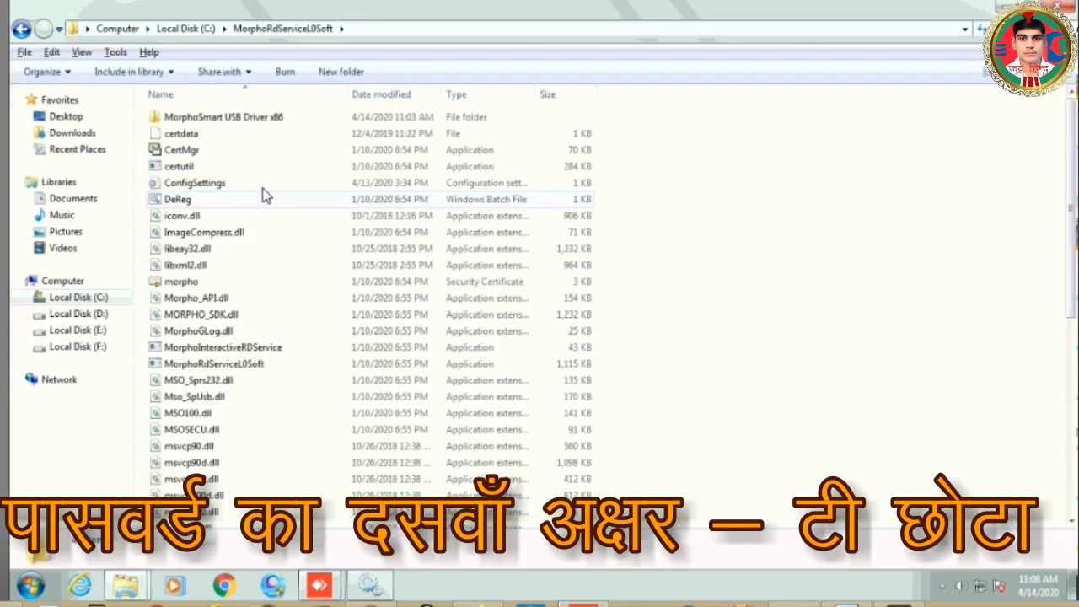
pyautogui.scroll(-5, 268, 196)
pyautogui.scroll(-1, 268, 195)
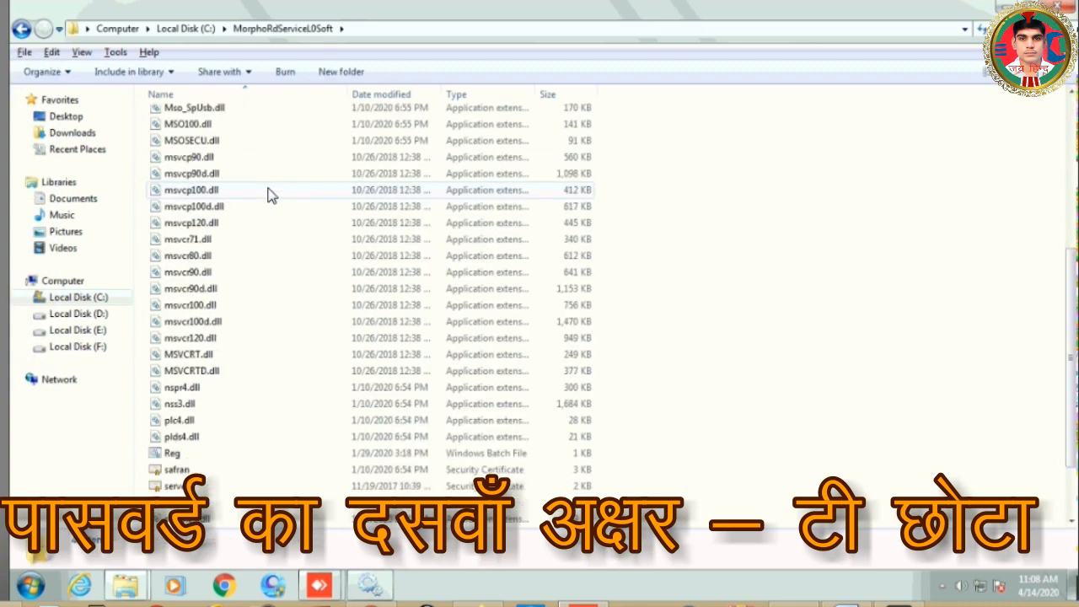
pyautogui.scroll(6, 268, 195)
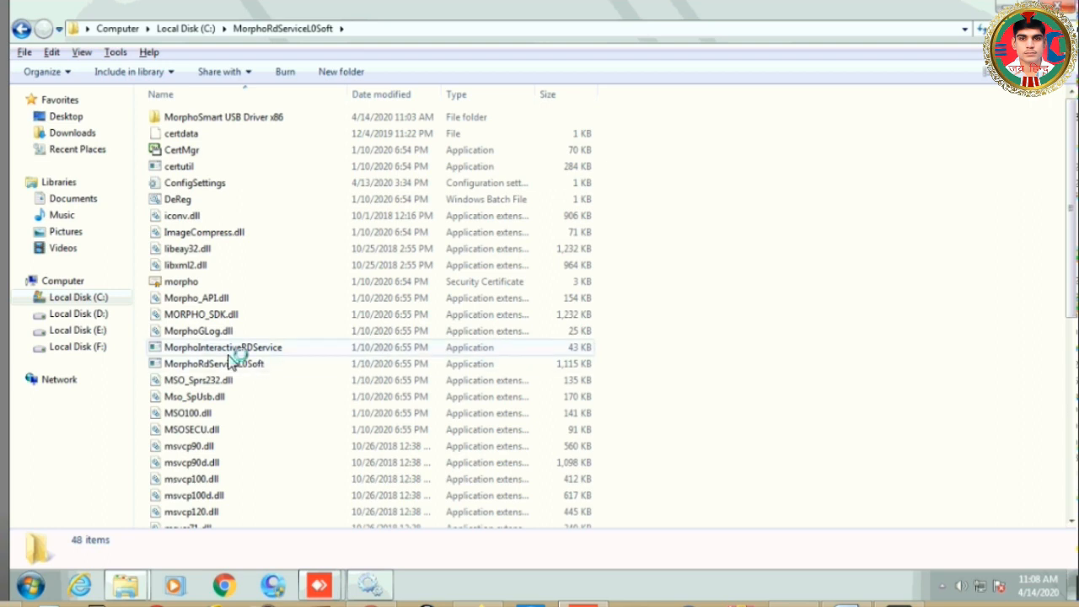
pyautogui.click(229, 353)
pyautogui.click(211, 366)
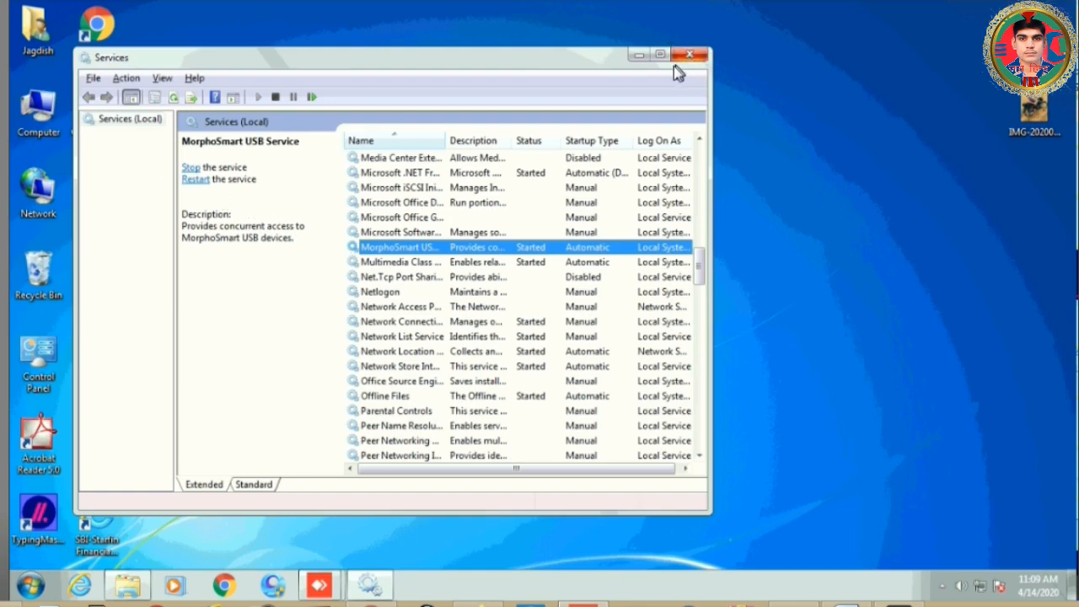
# Close the Services console and open the RDService folder inside the nested BC Setup folders on drive D.
pyautogui.click(683, 57)
pyautogui.doubleClick(39, 108)
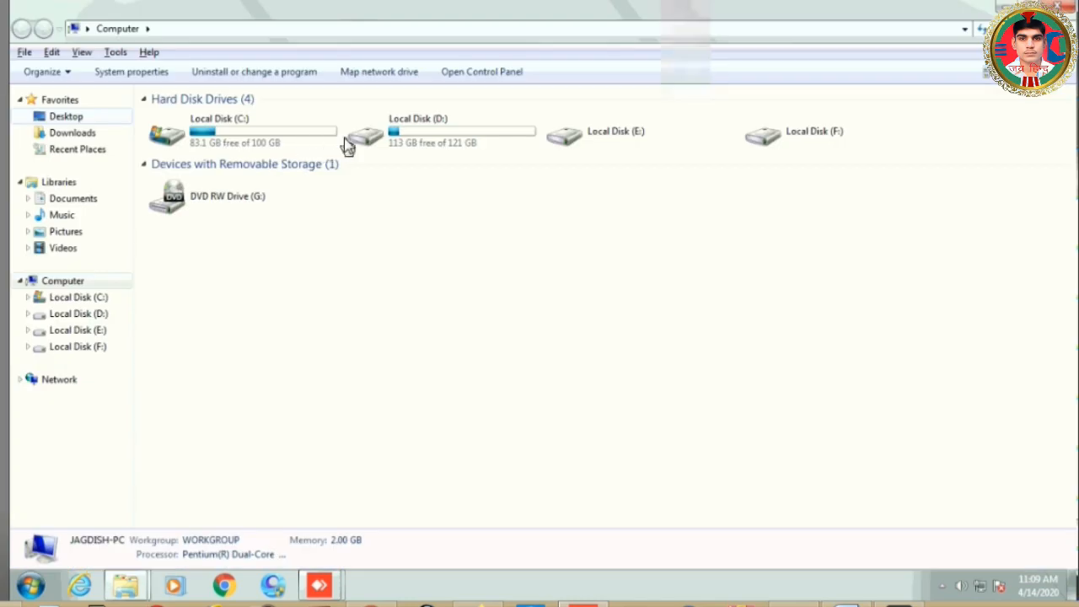
pyautogui.doubleClick(402, 139)
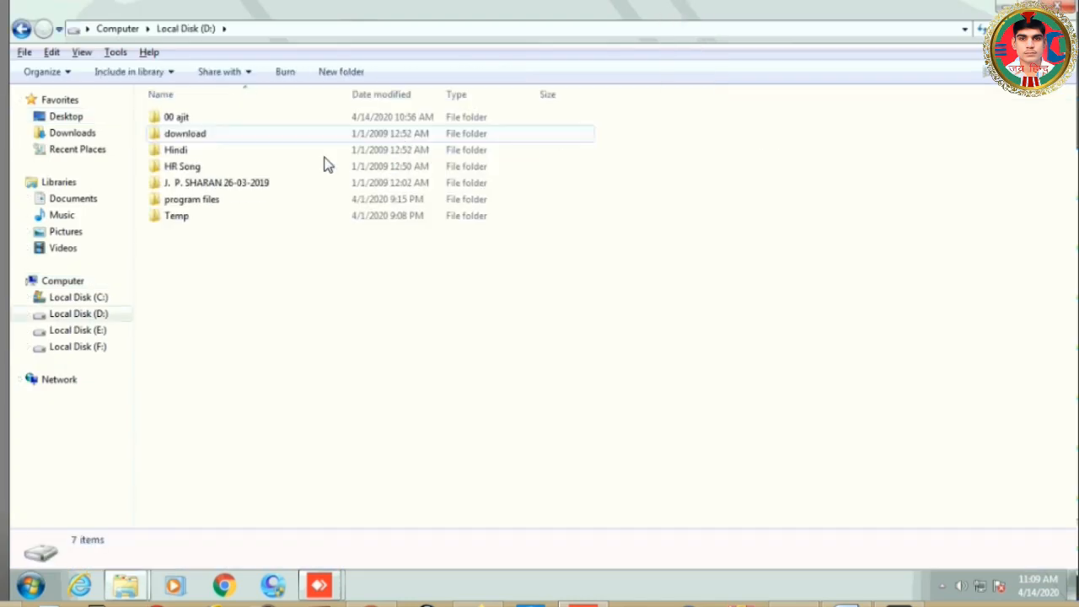
pyautogui.doubleClick(179, 118)
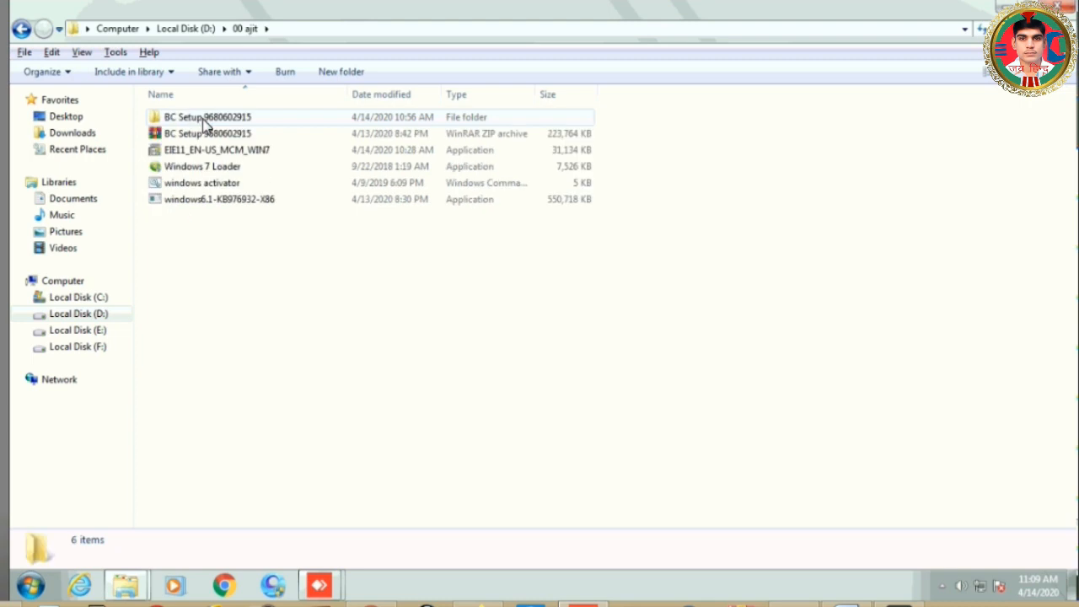
pyautogui.doubleClick(204, 118)
pyautogui.doubleClick(202, 121)
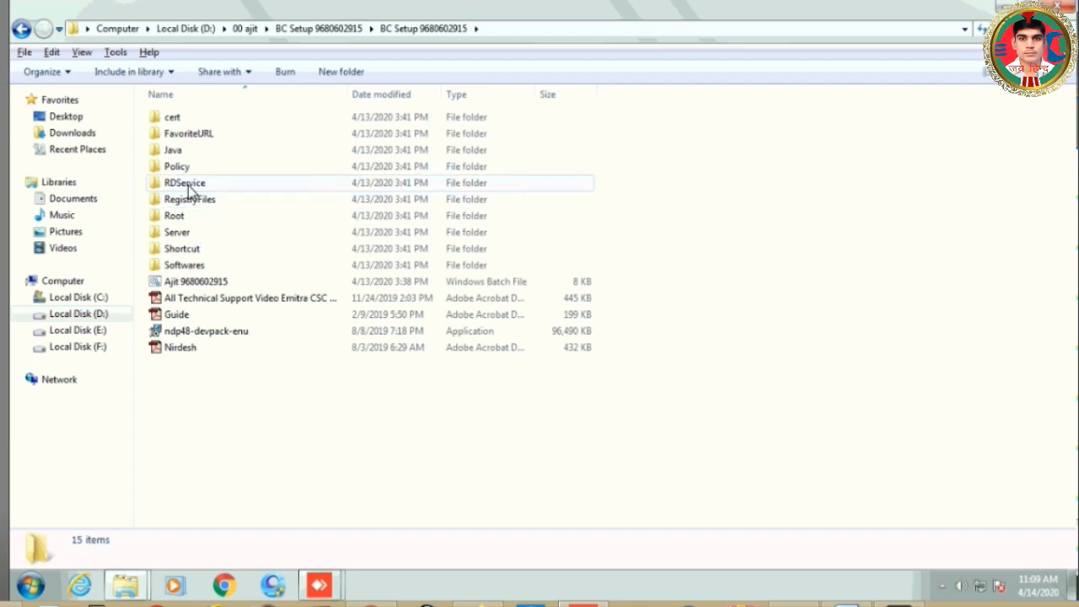
pyautogui.doubleClick(188, 185)
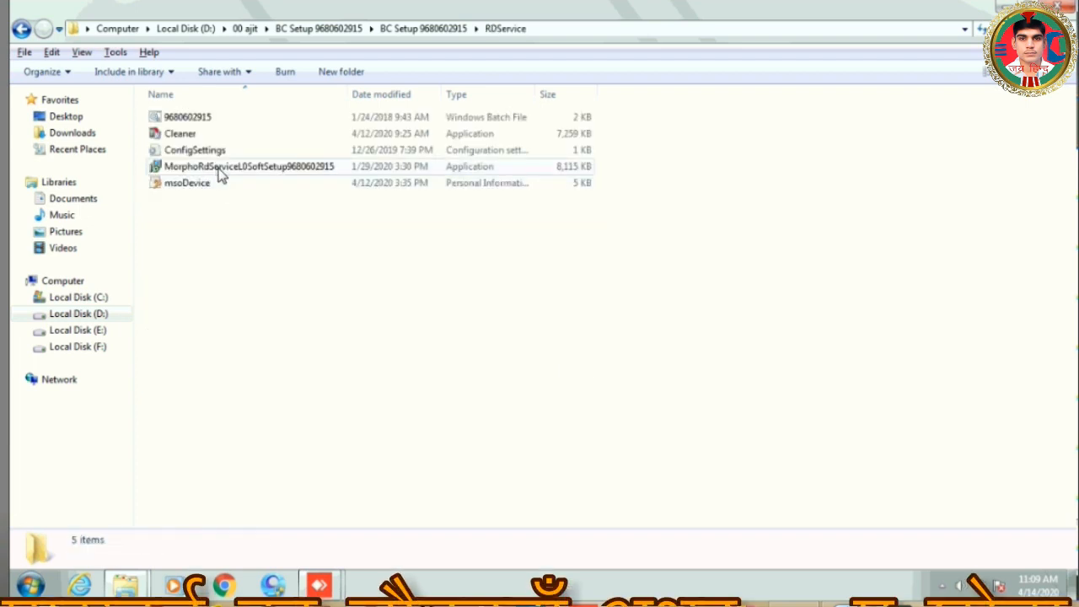
pyautogui.click(220, 173)
pyautogui.rightClick(218, 172)
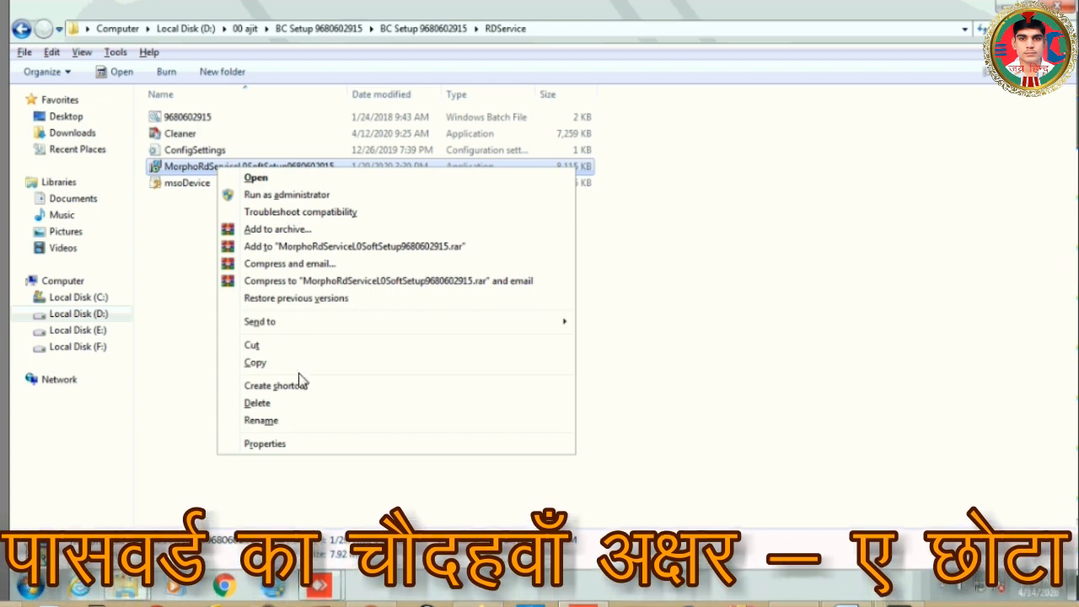
pyautogui.click(278, 426)
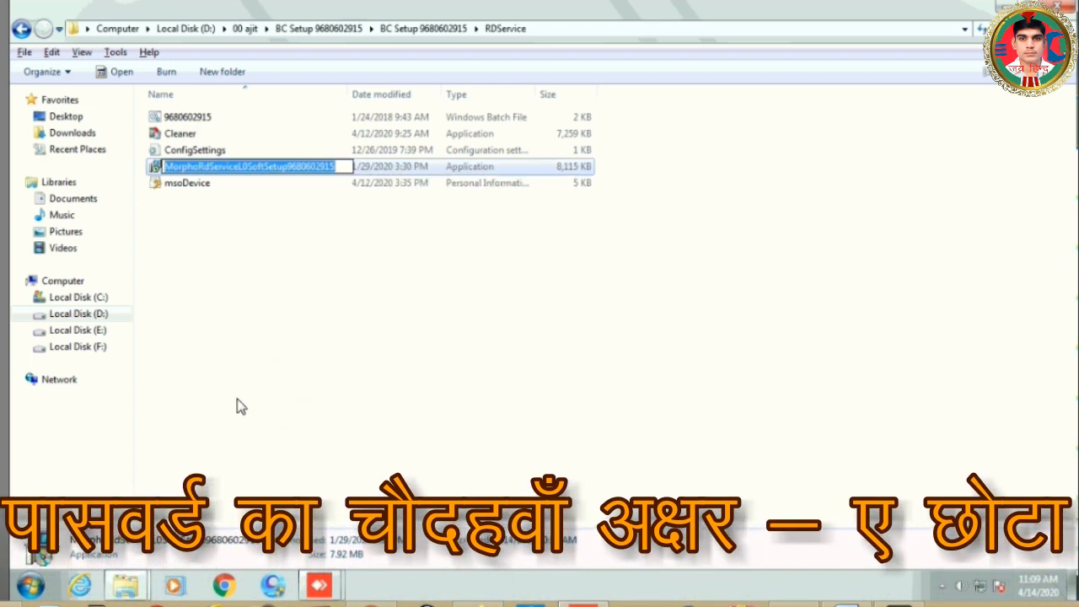
pyautogui.press('Return')
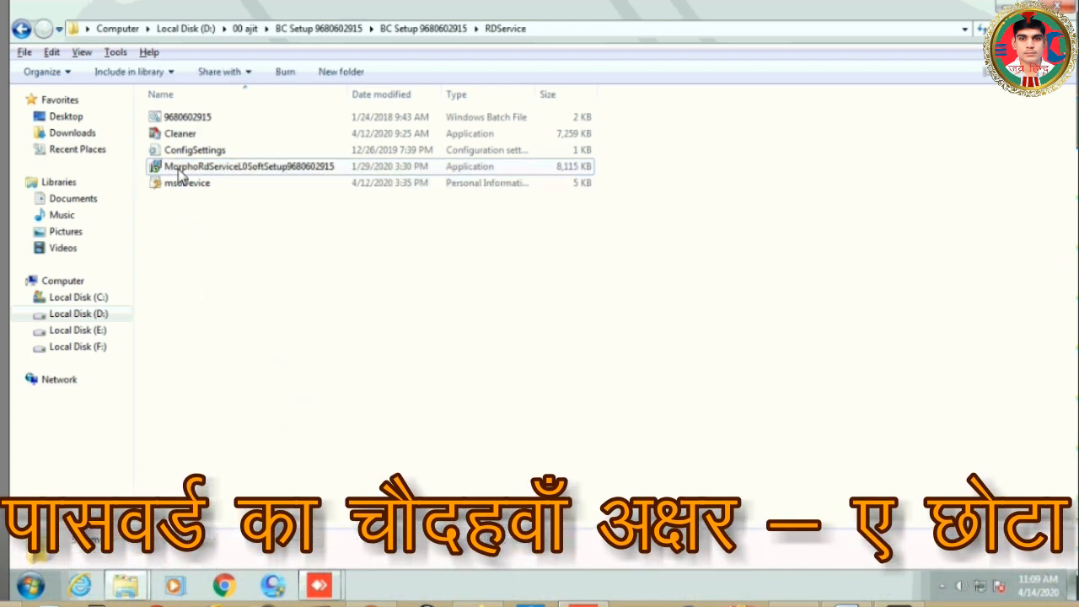
# Run the MorphoRdServiceL0Soft setup application in the RDService folder as administrator.
pyautogui.rightClick(179, 170)
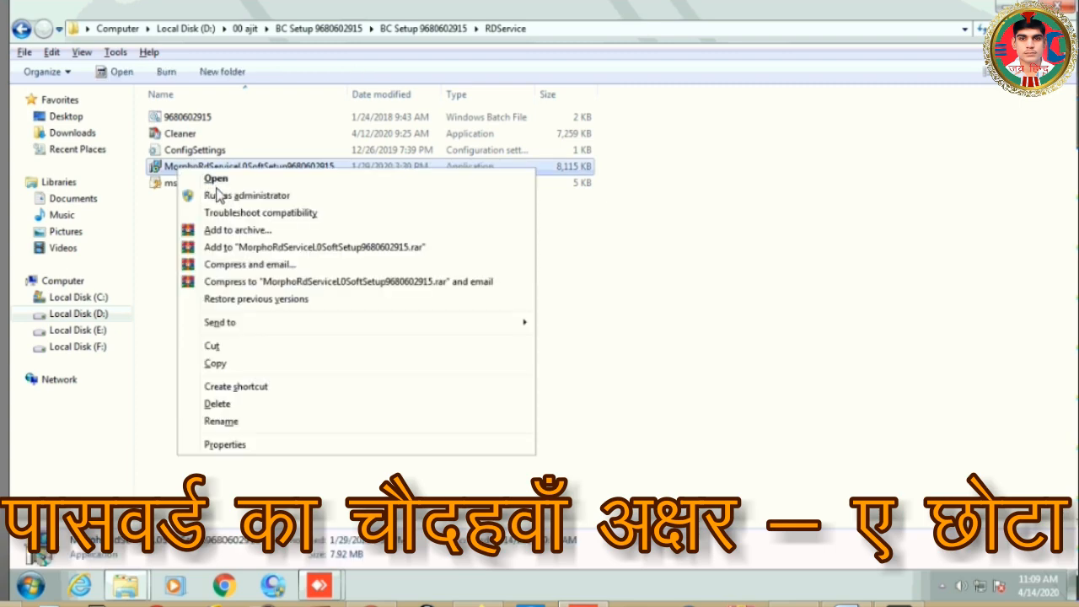
pyautogui.click(238, 197)
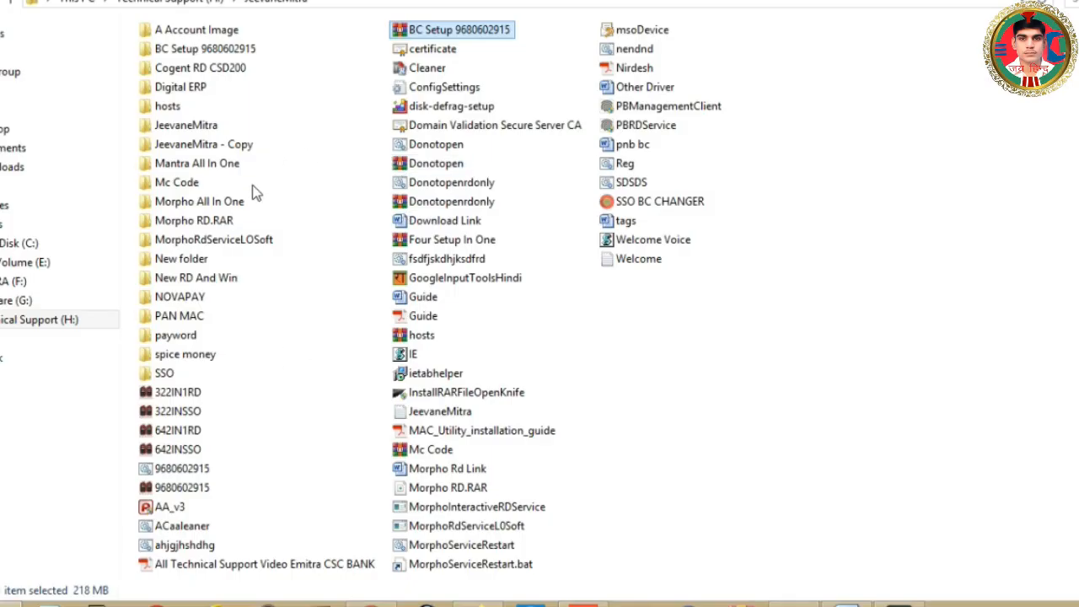
# Open the New RD And Win folder inside JeevaneMitra on drive H and look through its Windows_RD_Service archives.
pyautogui.click(226, 284)
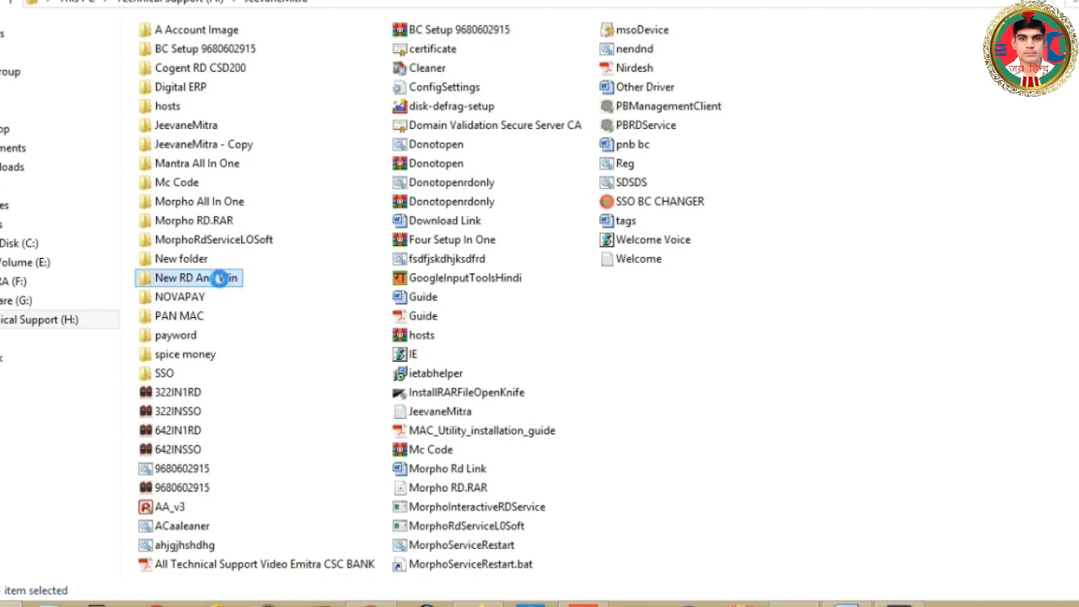
pyautogui.doubleClick(226, 284)
pyautogui.click(204, 136)
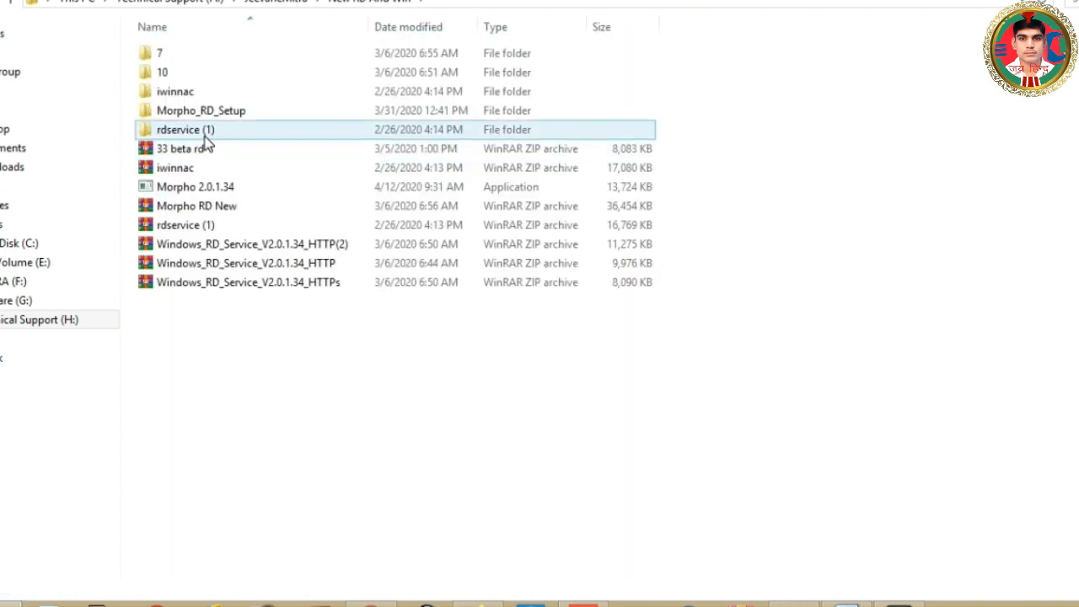
pyautogui.click(244, 167)
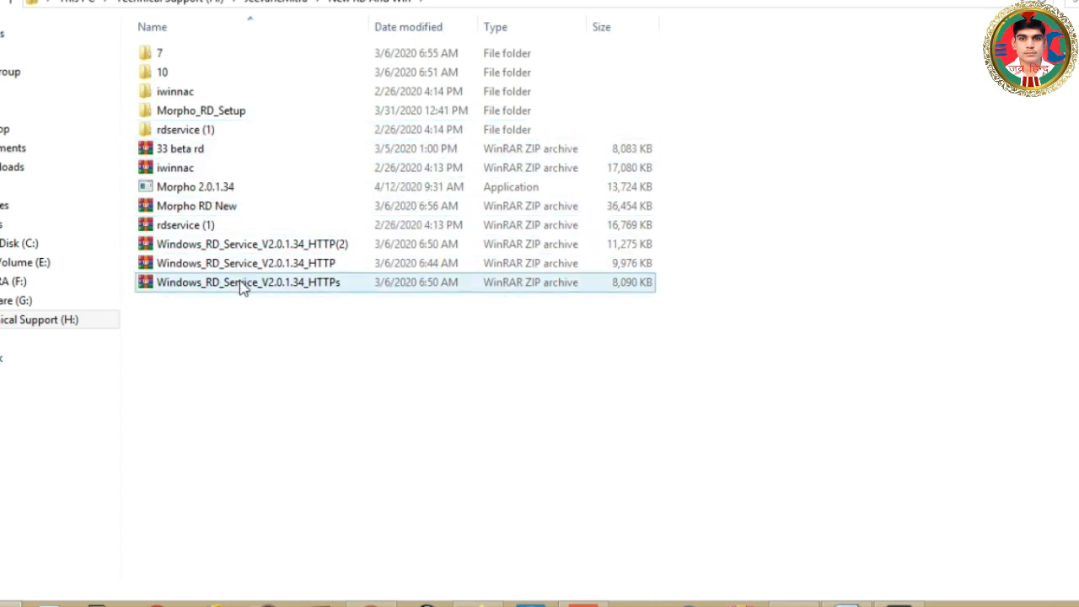
pyautogui.click(223, 244)
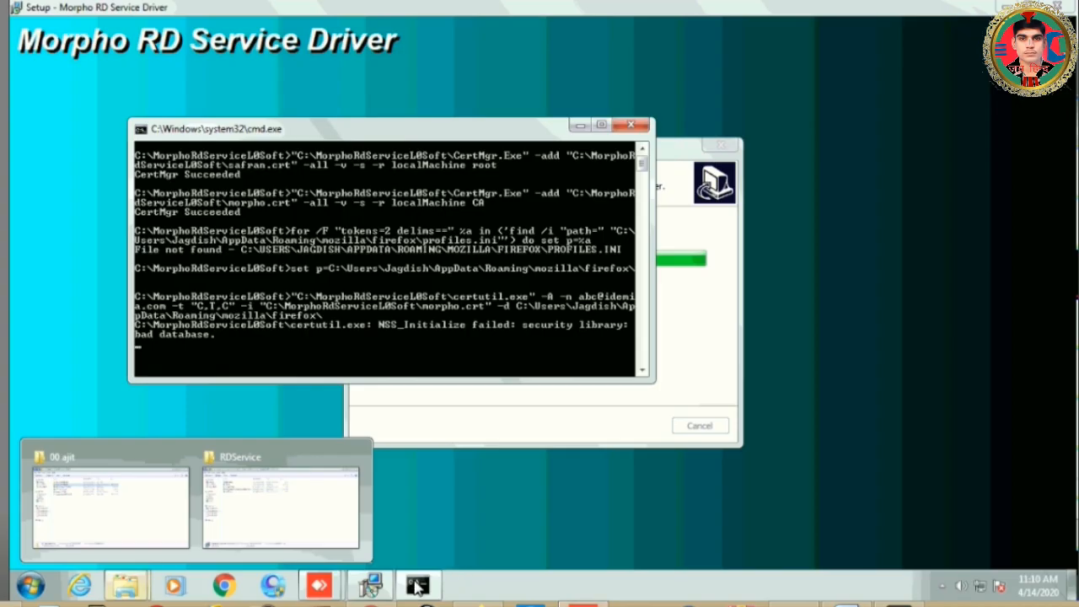
# Check the progress of the Morpho RD Service Driver installation in its command window.
pyautogui.click(417, 588)
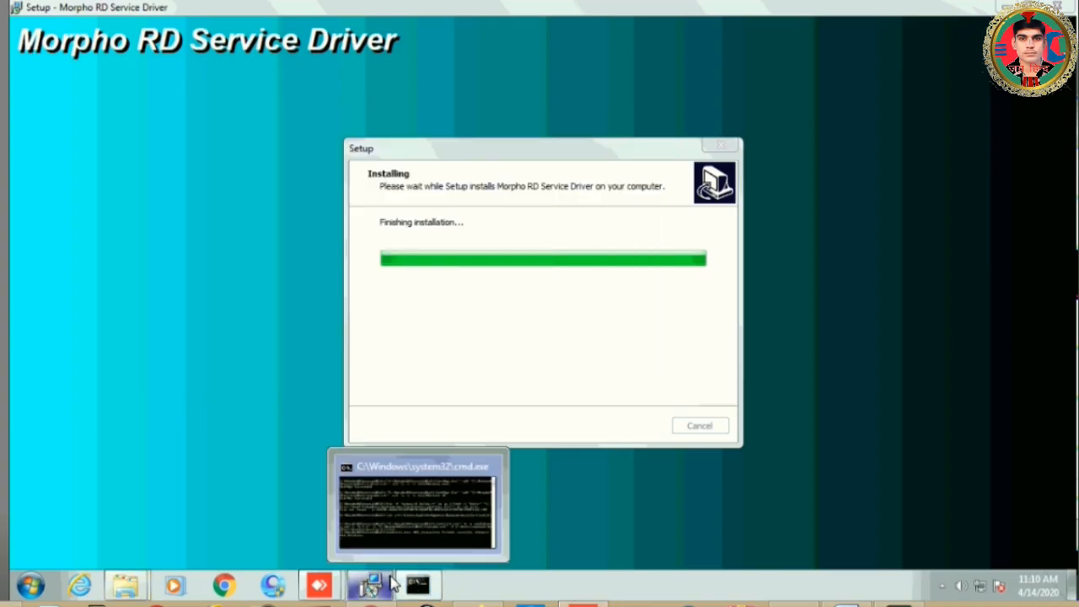
pyautogui.click(417, 587)
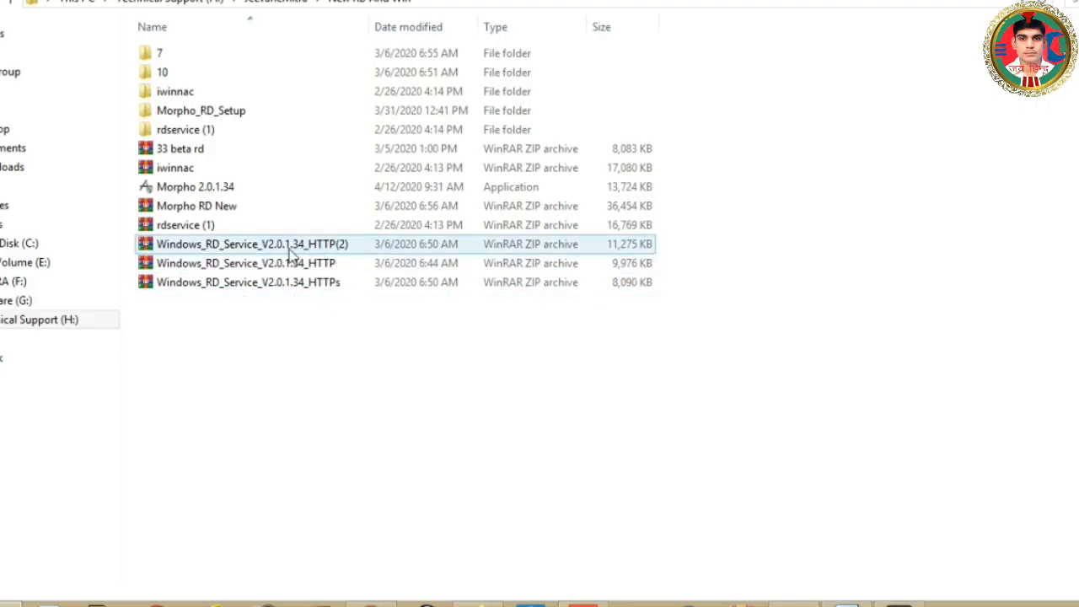
# Extract the Windows_RD_Service_V2.0.1.34_HTTP(2) archive into a folder of the same name in New RD And Win.
pyautogui.click(290, 252)
pyautogui.rightClick(289, 254)
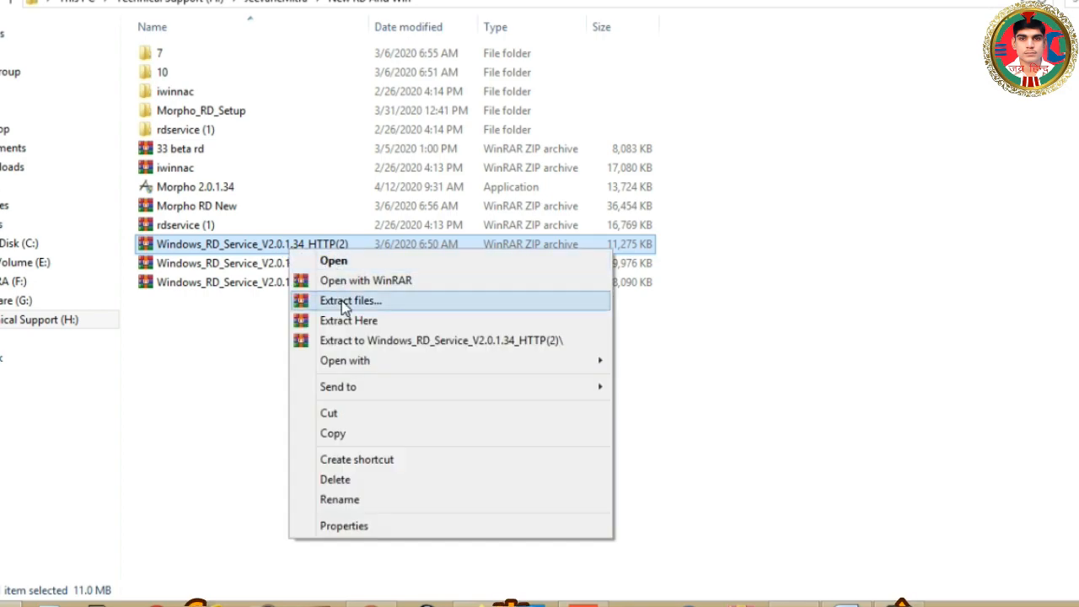
pyautogui.click(349, 292)
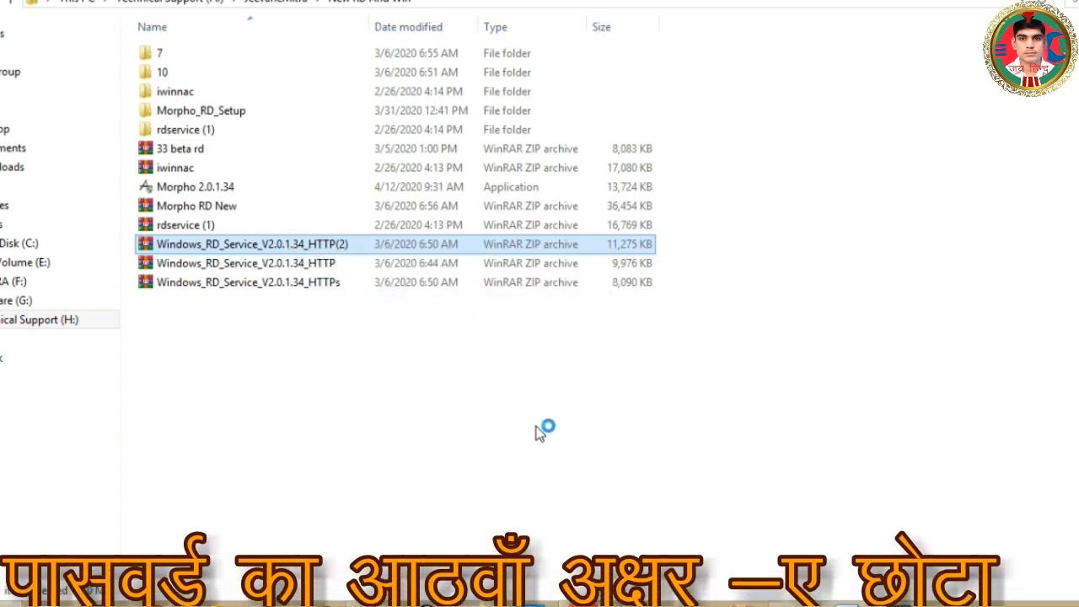
pyautogui.click(716, 534)
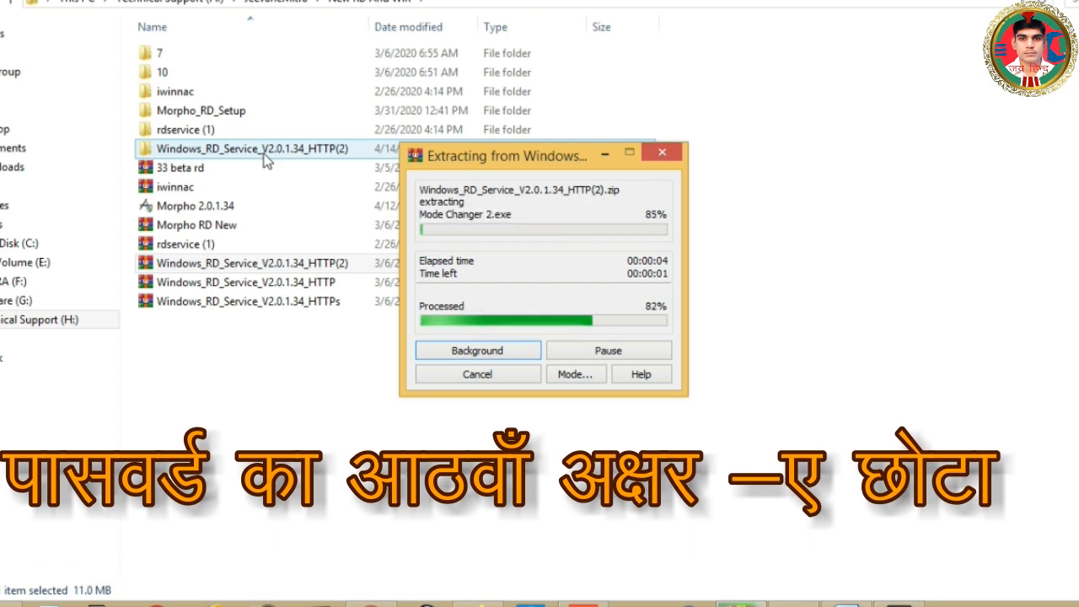
# Open the extracted Windows RD Service V2.0.1.34_HTTP folder and copy the file name of the Common_RD_Setup_HTTP-2.0.1.34 application.
pyautogui.doubleClick(265, 162)
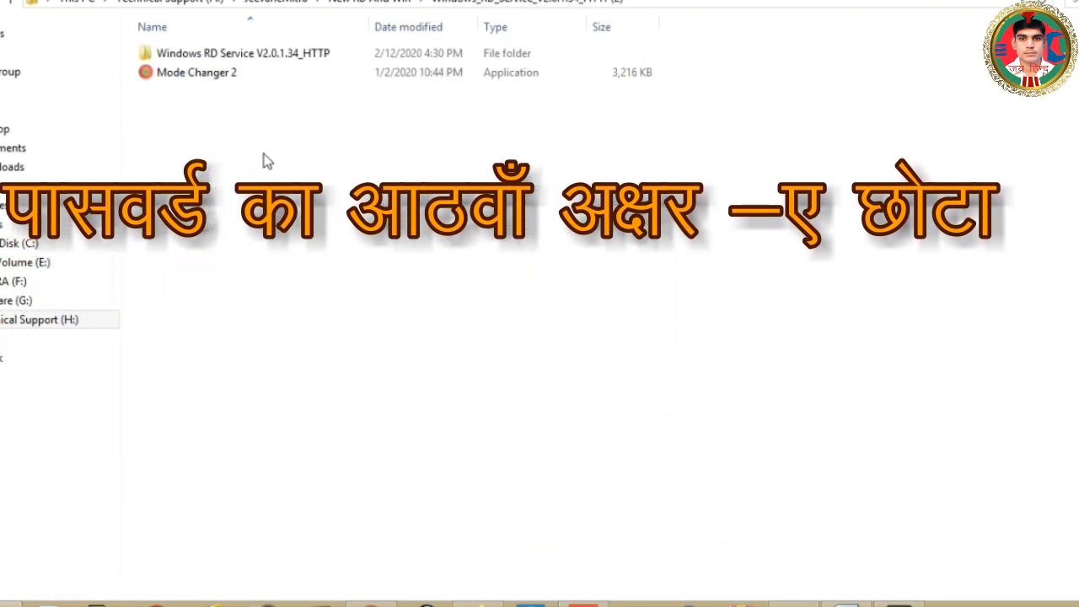
pyautogui.doubleClick(244, 55)
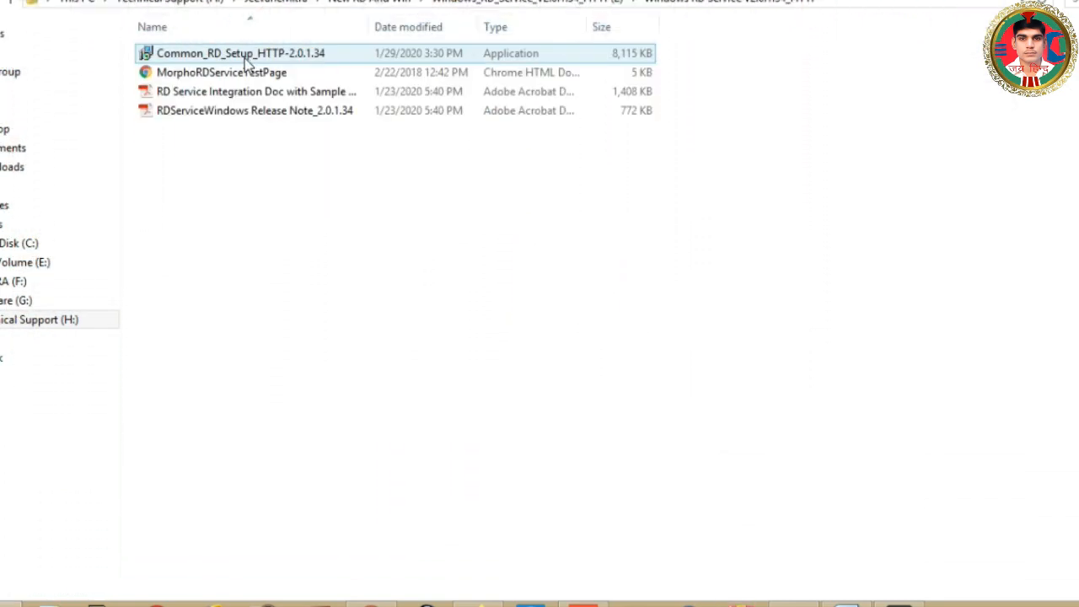
pyautogui.click(244, 56)
pyautogui.rightClick(243, 57)
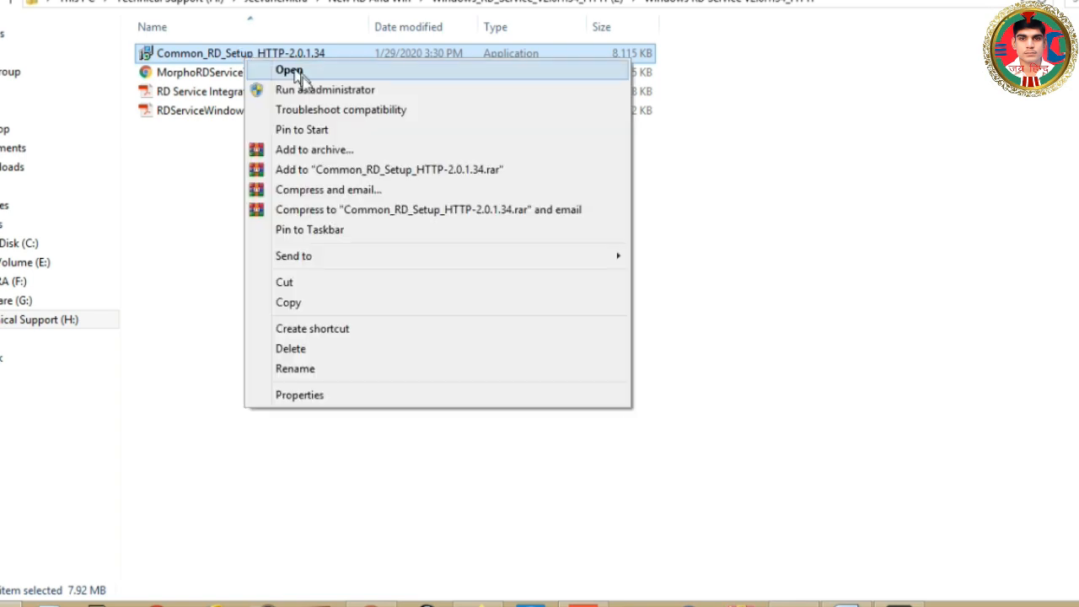
pyautogui.click(321, 368)
pyautogui.hotkey('ctrl', 'c')
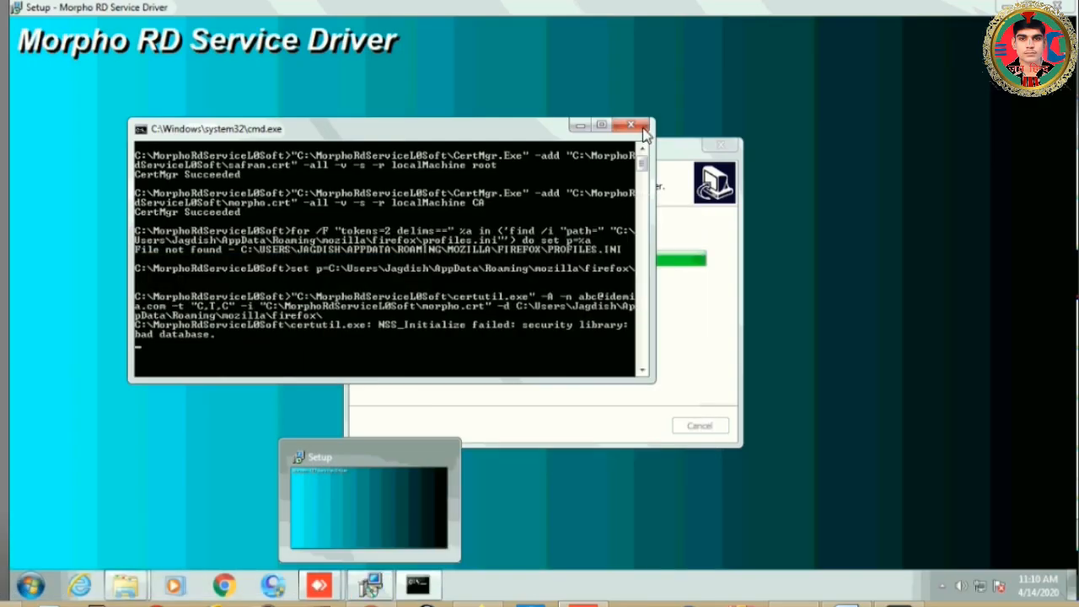
# Finish the Morpho RD Service Driver setup wizard with the option to restart the computer later.
pyautogui.click(564, 284)
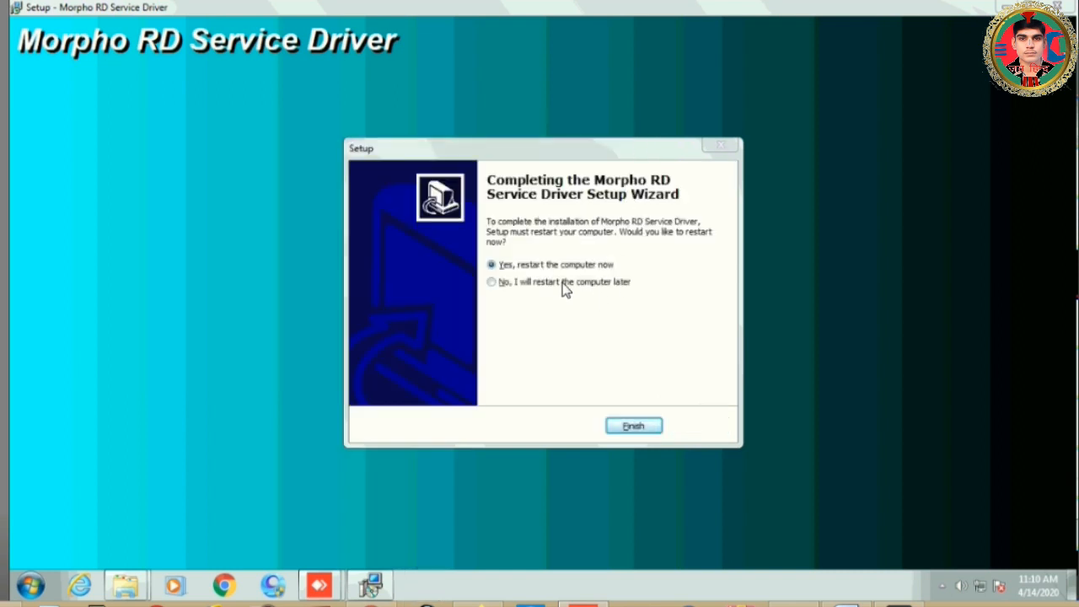
pyautogui.click(632, 427)
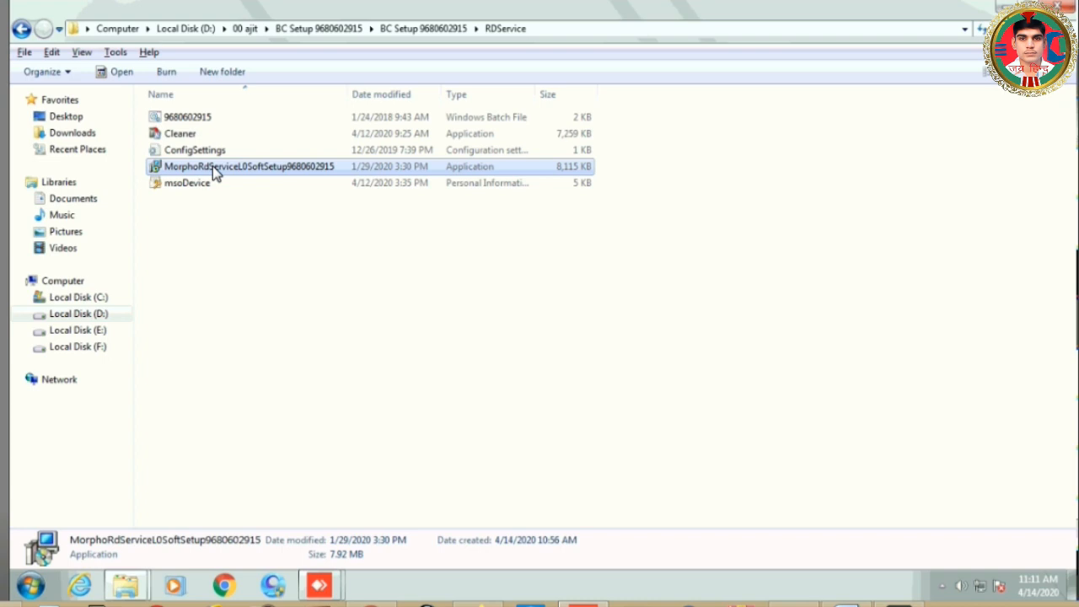
# Rename the MorphoRdServiceL0Soft setup application in the RDService folder to Common_RD_Setup_HTTP-2.0.1.34.
pyautogui.rightClick(212, 166)
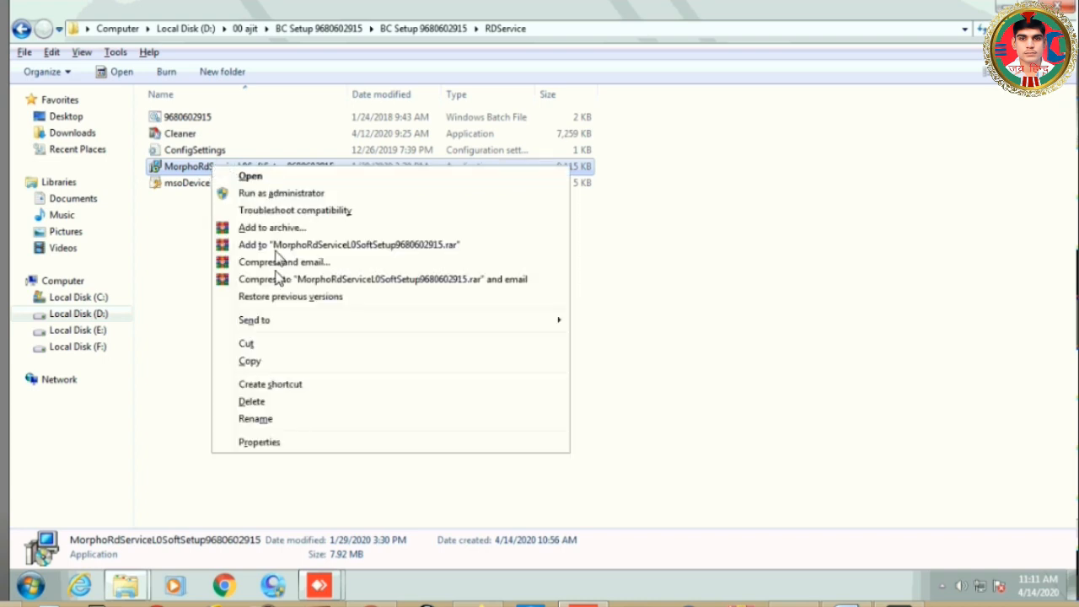
pyautogui.click(269, 419)
pyautogui.hotkey('ctrl', 'v')
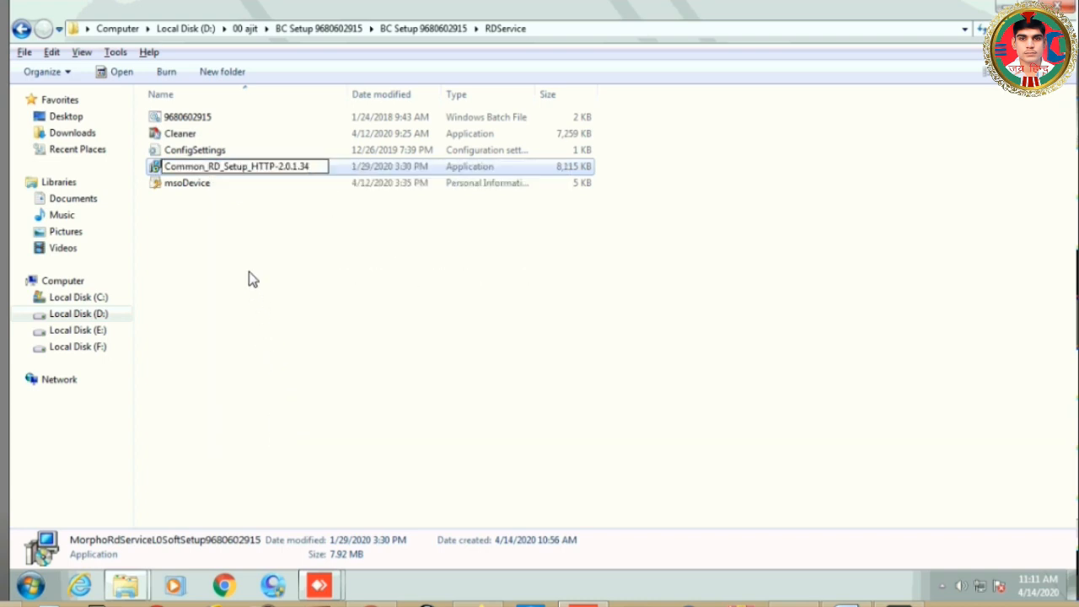
pyautogui.click(249, 271)
# Install the Morpho RD Service Driver from Common_RD_Setup_HTTP-2.0.1.34, close its command window and finish without restarting the computer.
pyautogui.doubleClick(200, 156)
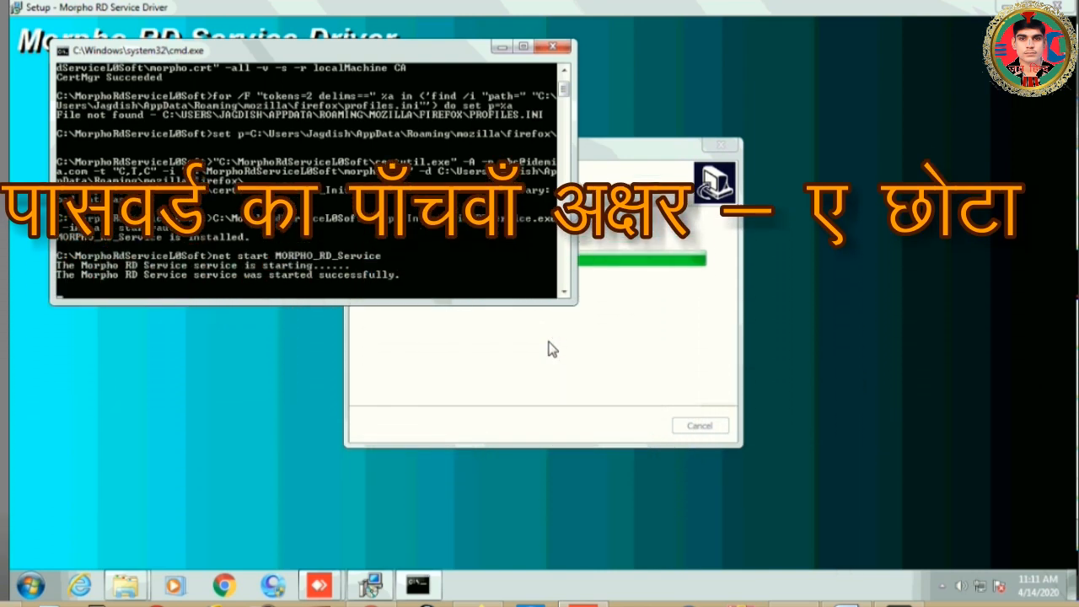
pyautogui.click(31, 587)
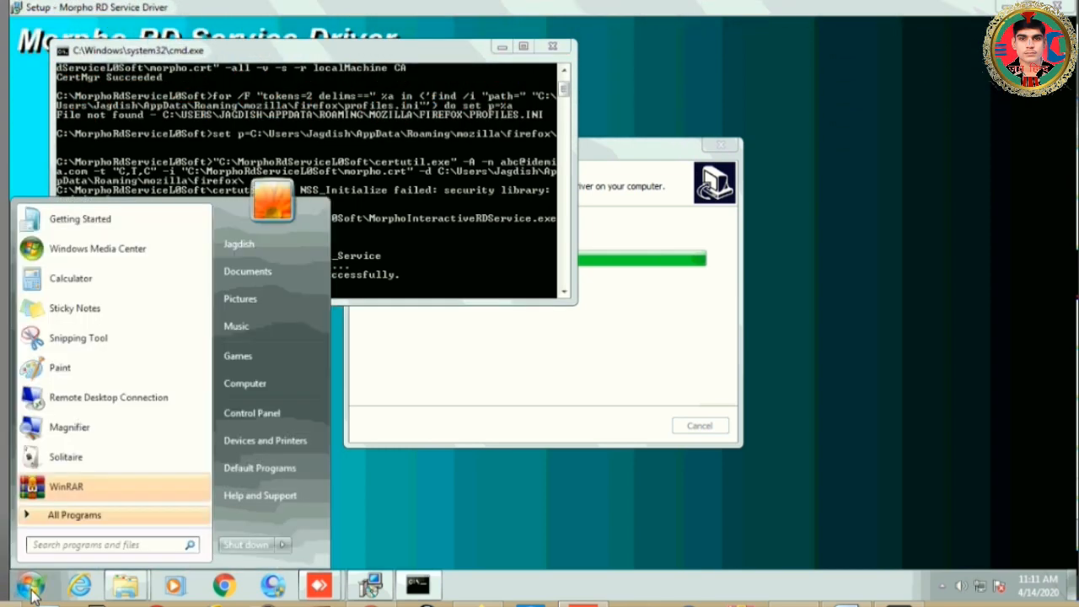
pyautogui.click(31, 590)
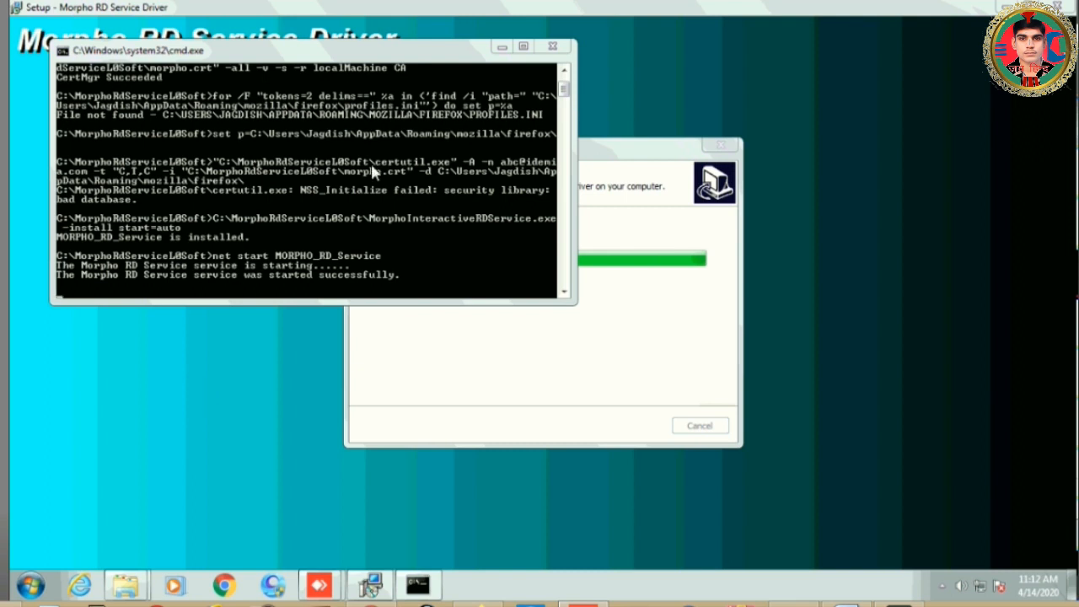
pyautogui.click(552, 46)
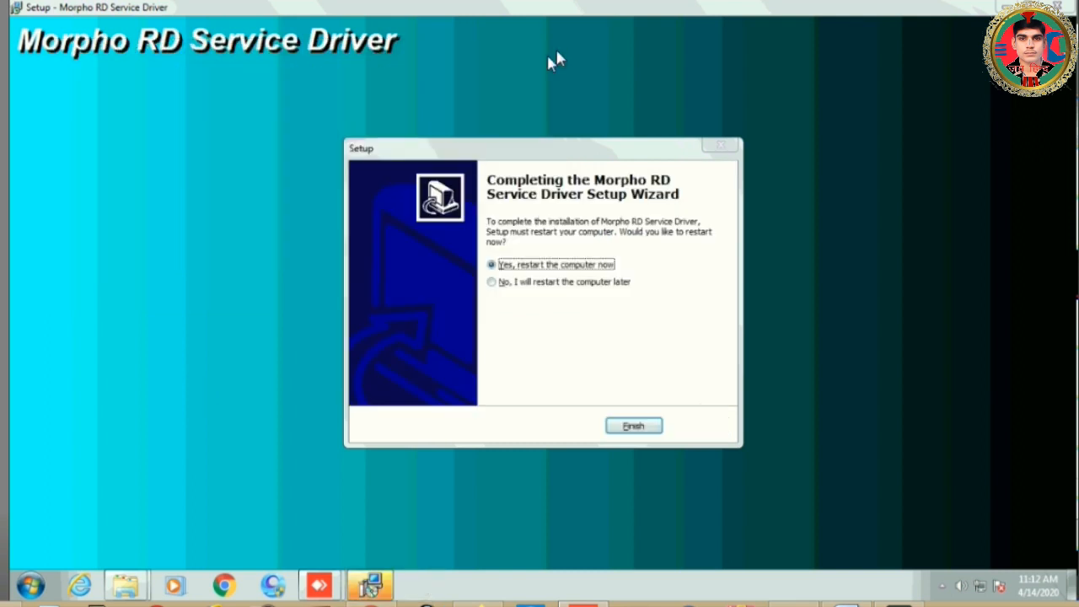
pyautogui.click(492, 283)
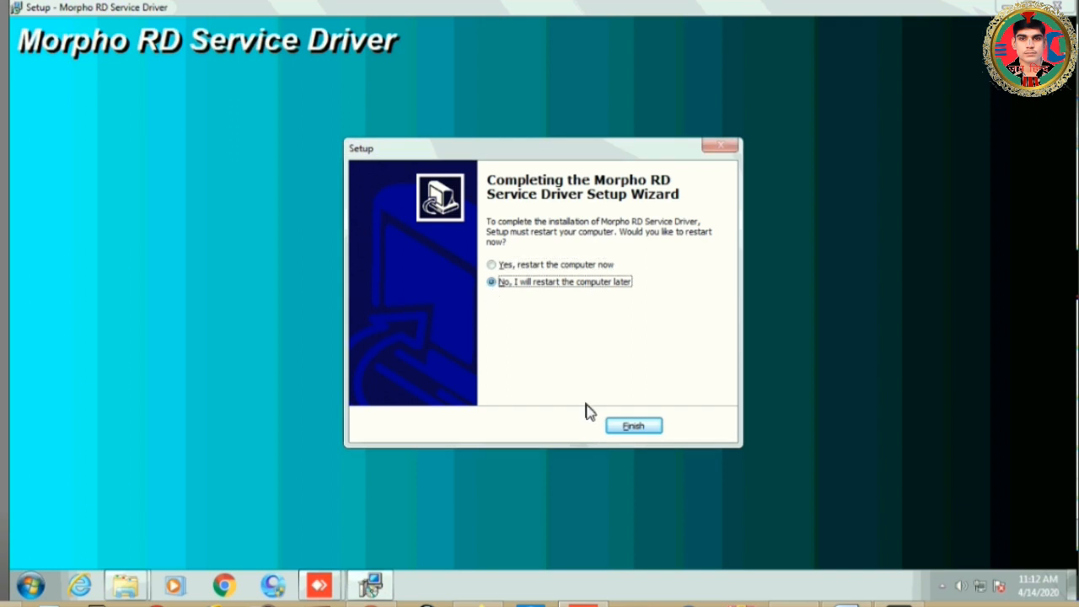
pyautogui.click(637, 427)
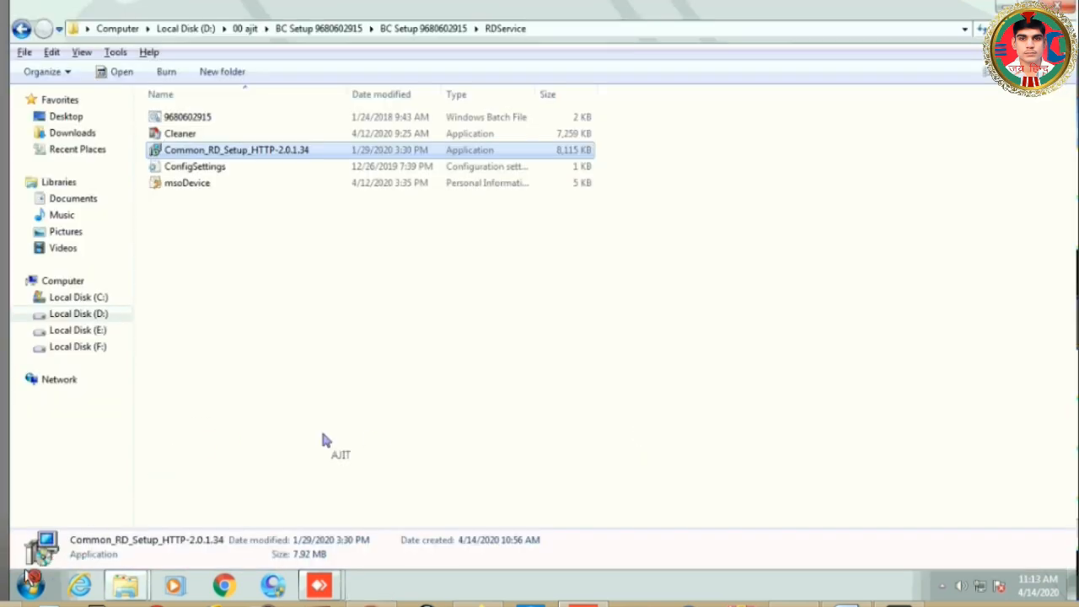
# Search the computer for "service" and open the Services console.
pyautogui.click(30, 585)
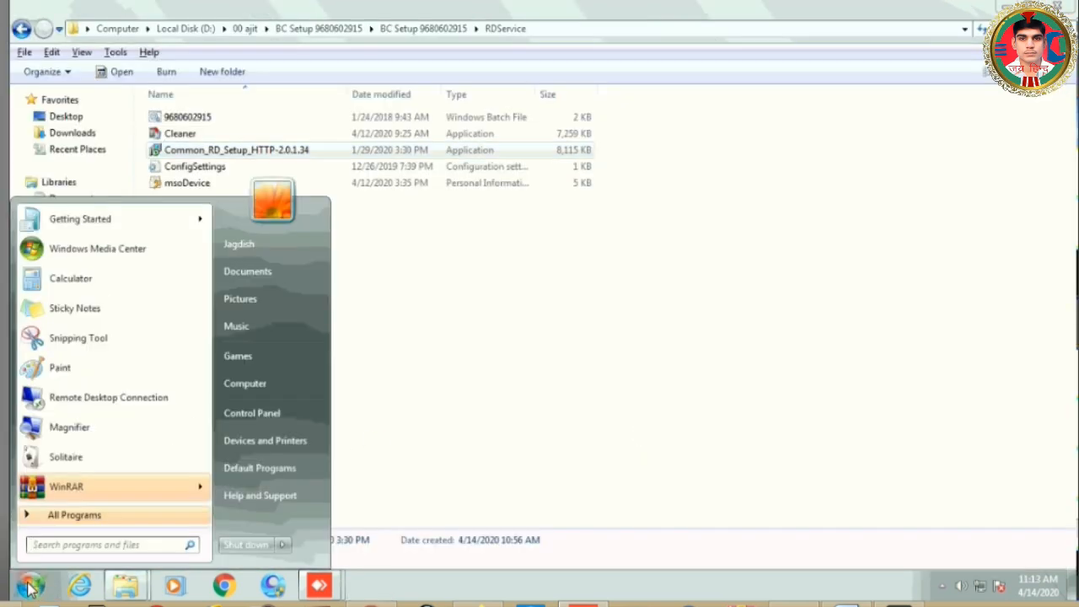
pyautogui.write('service')
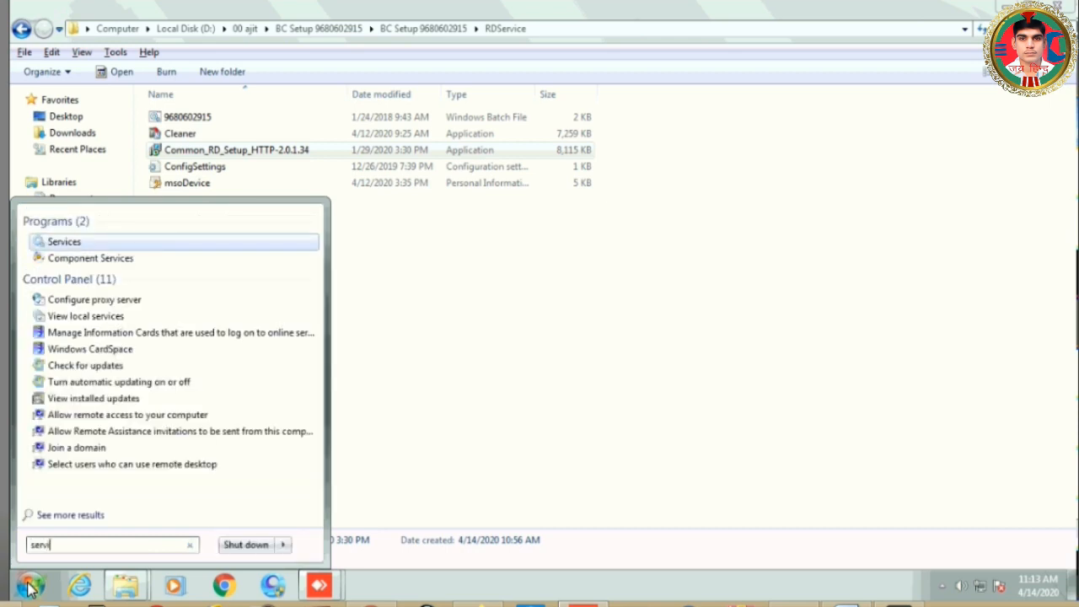
pyautogui.click(57, 243)
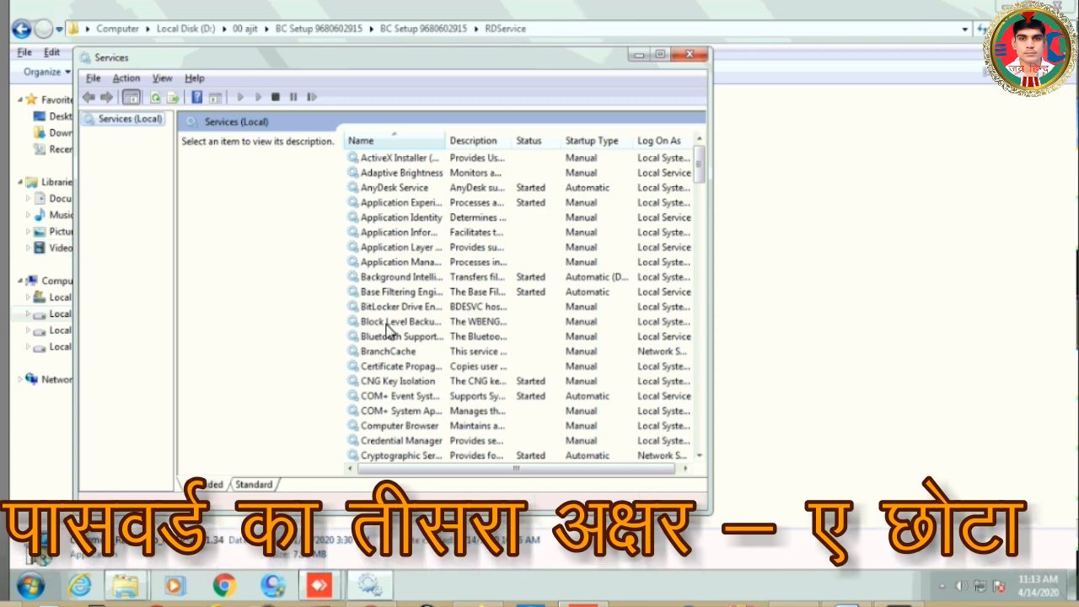
# Set the Morpho RD Service startup type to Disabled, stop the service, and close the Services console and the RDService folder.
pyautogui.click(387, 323)
pyautogui.press('m')
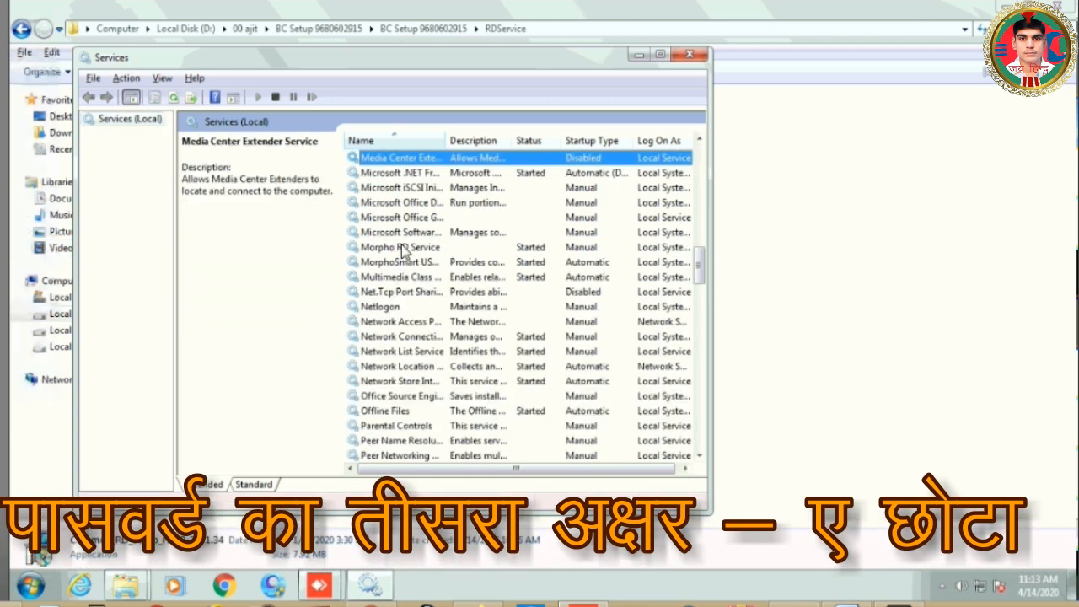
pyautogui.click(414, 249)
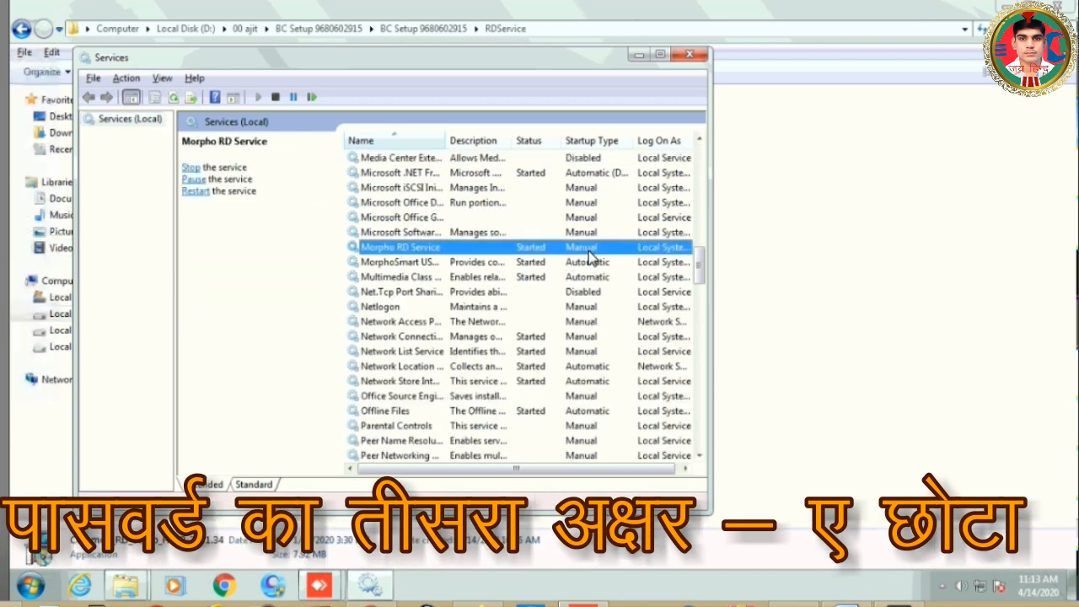
pyautogui.rightClick(590, 255)
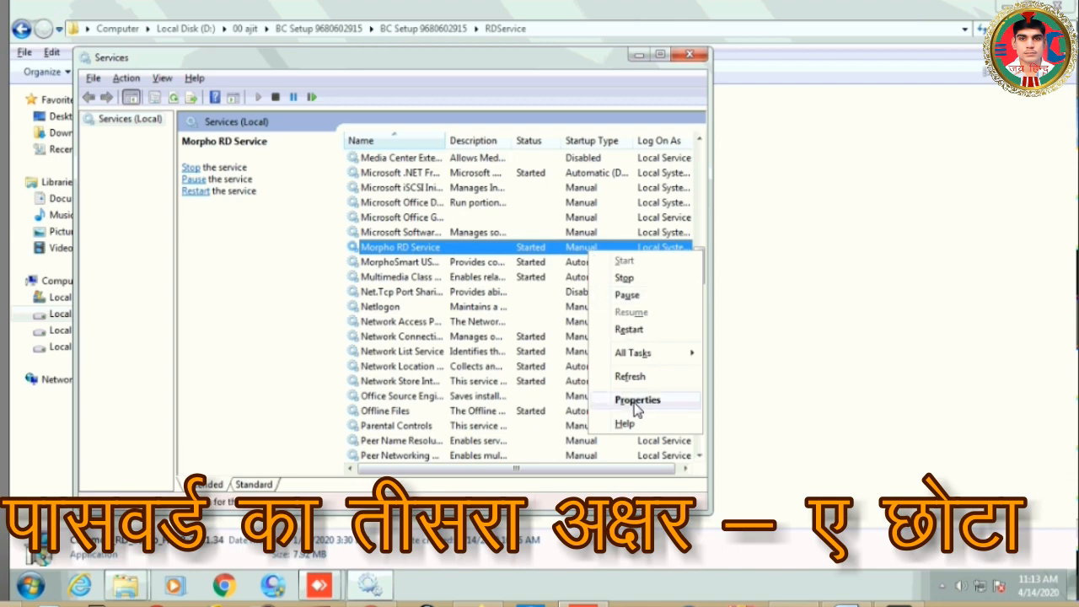
pyautogui.click(637, 402)
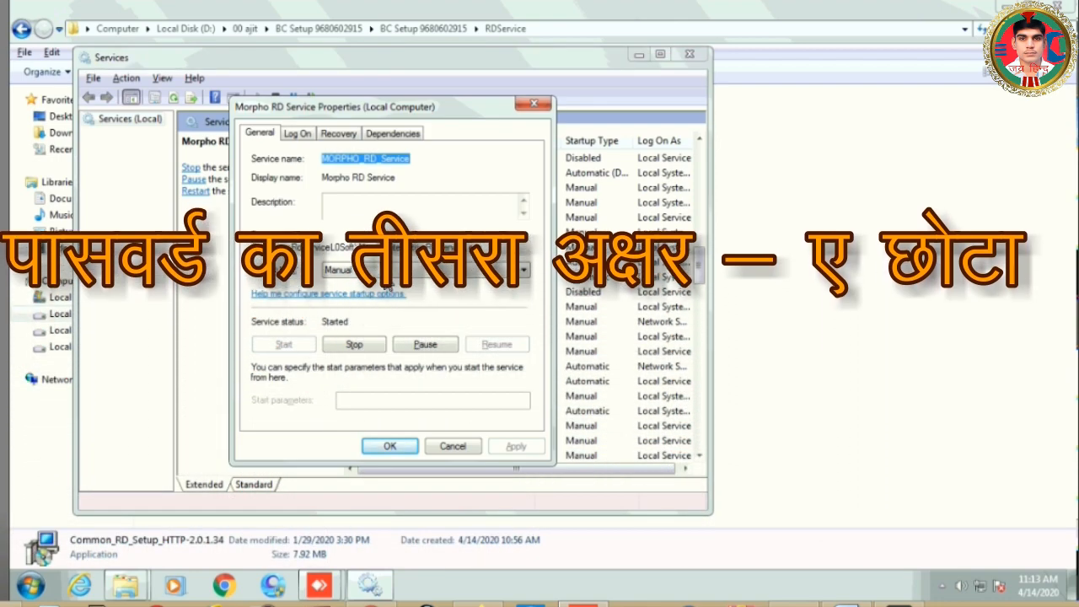
pyautogui.click(397, 270)
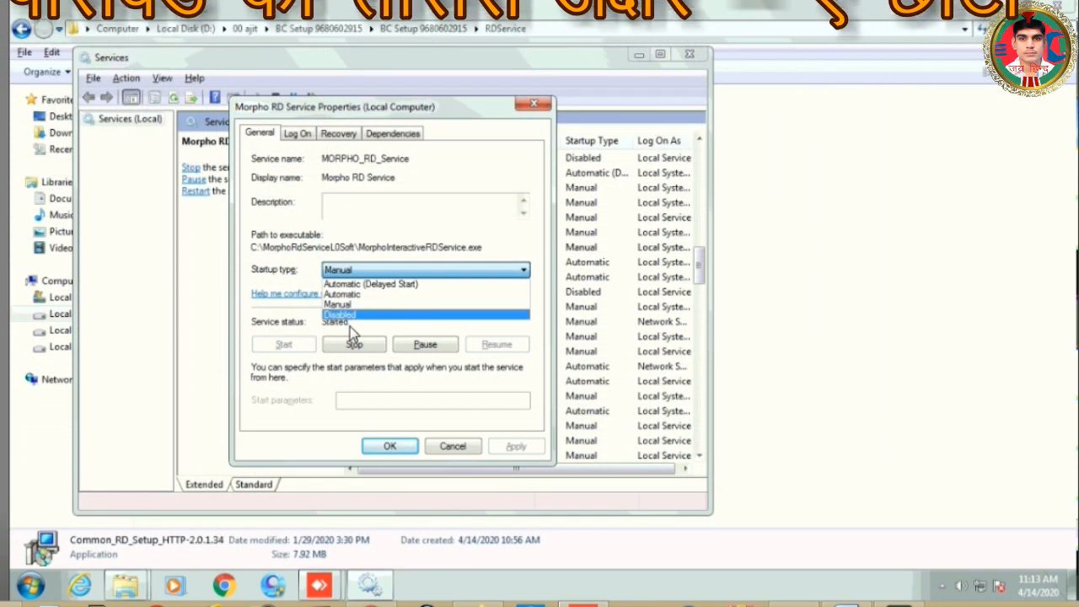
pyautogui.click(347, 316)
pyautogui.click(355, 346)
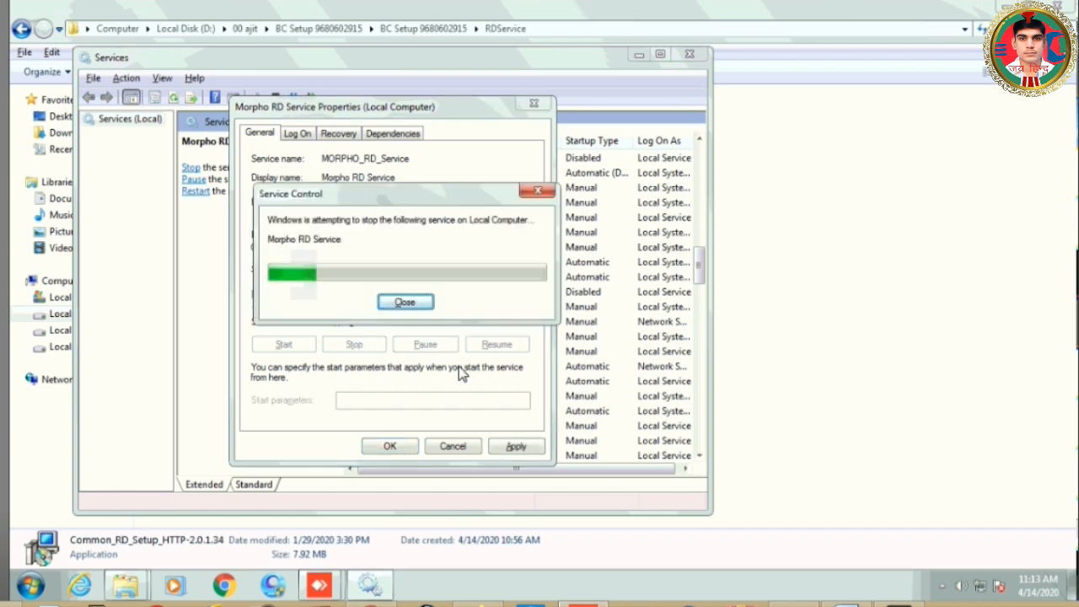
pyautogui.click(390, 446)
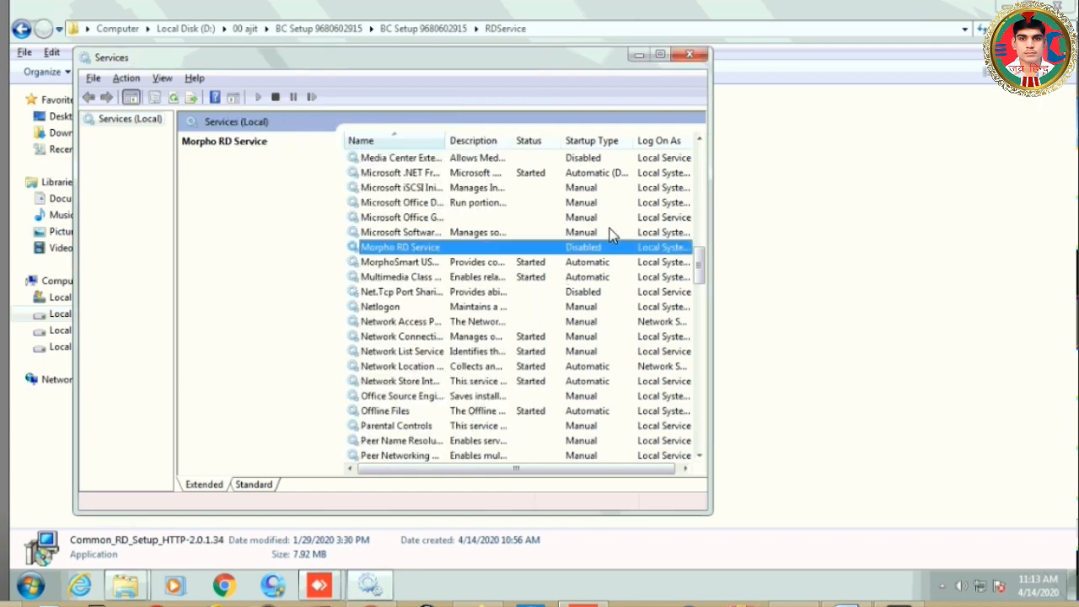
pyautogui.click(691, 55)
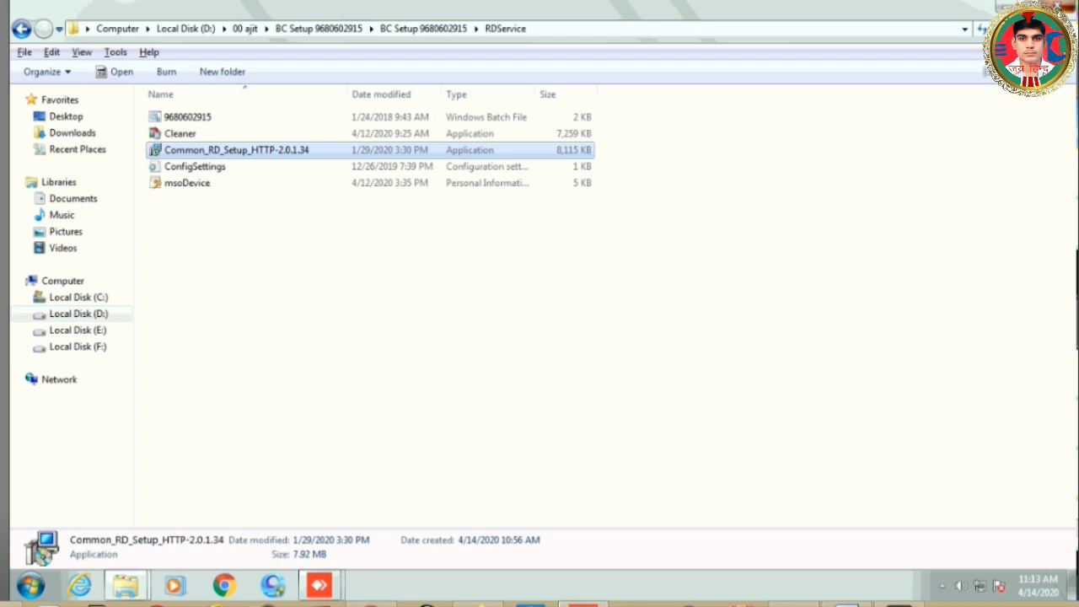
pyautogui.click(1059, 8)
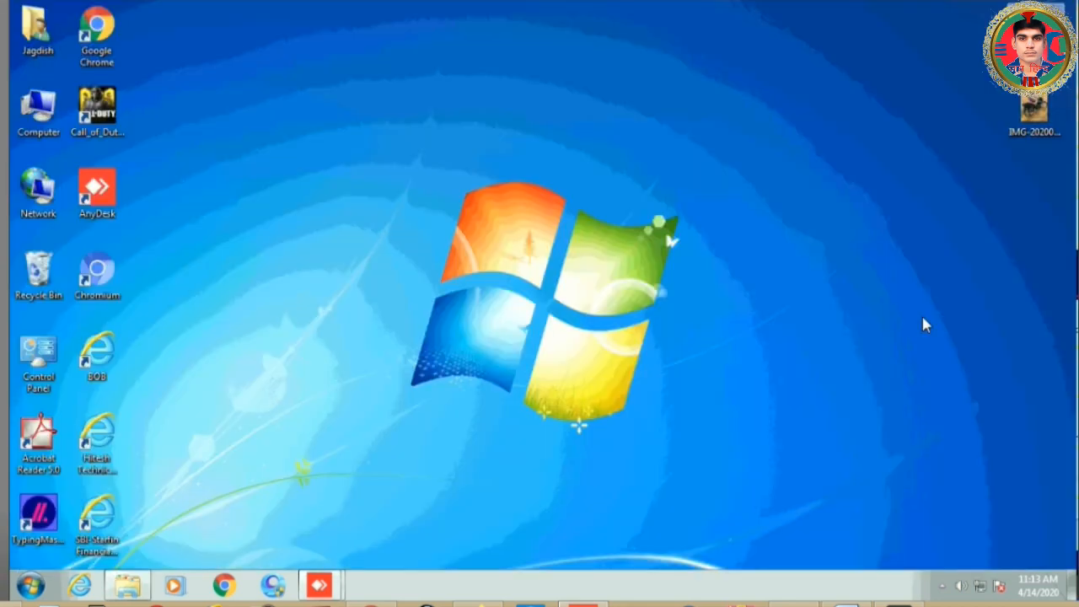
# Open the date and time settings and check the computer's date, time and time zone.
pyautogui.rightClick(1038, 596)
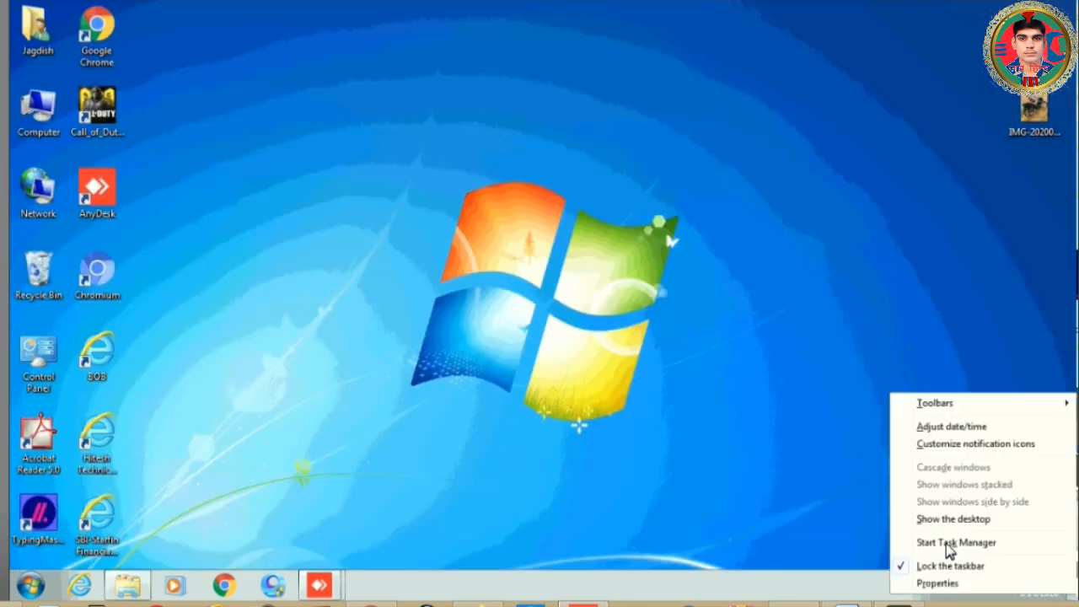
pyautogui.click(953, 432)
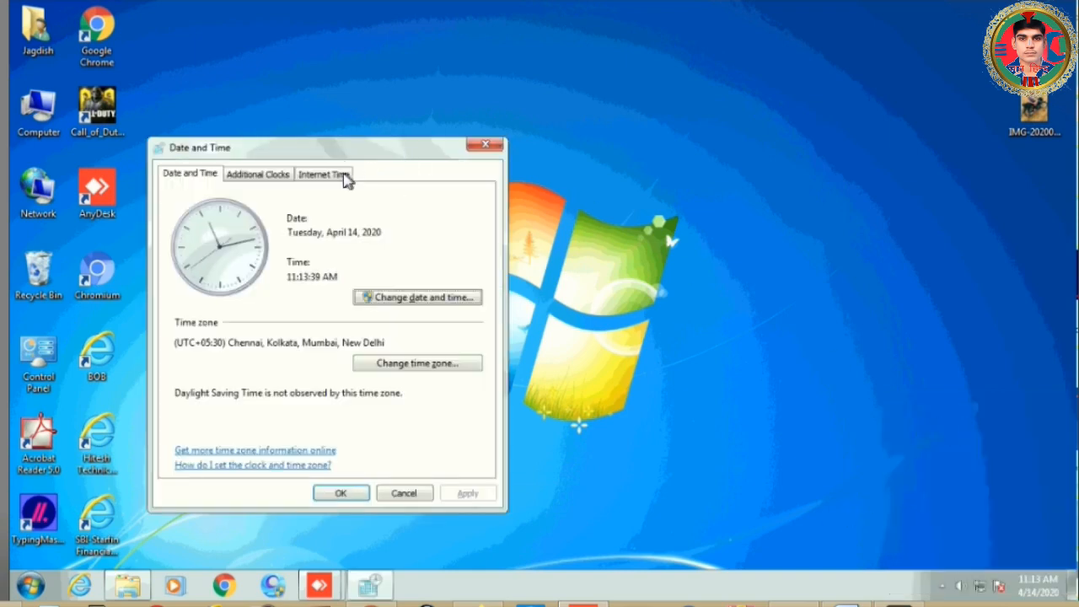
pyautogui.click(30, 585)
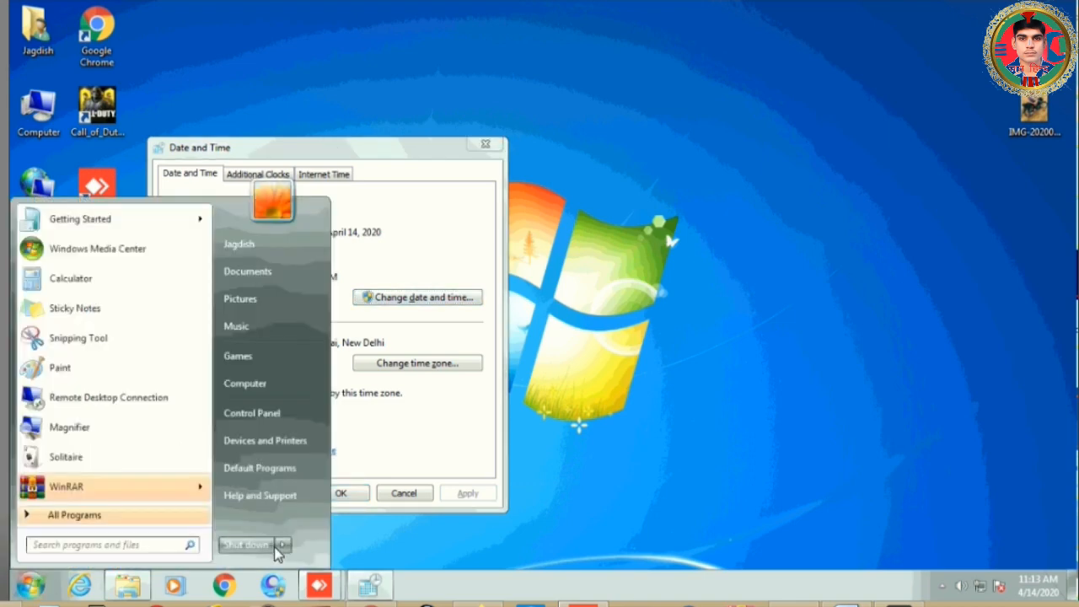
pyautogui.press('Escape')
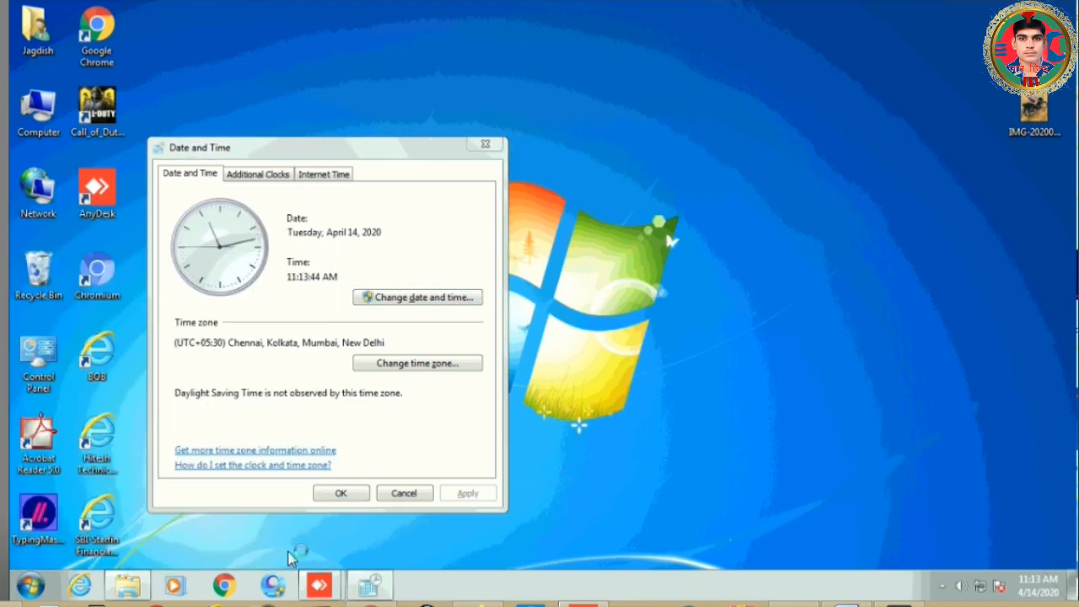
pyautogui.click(340, 493)
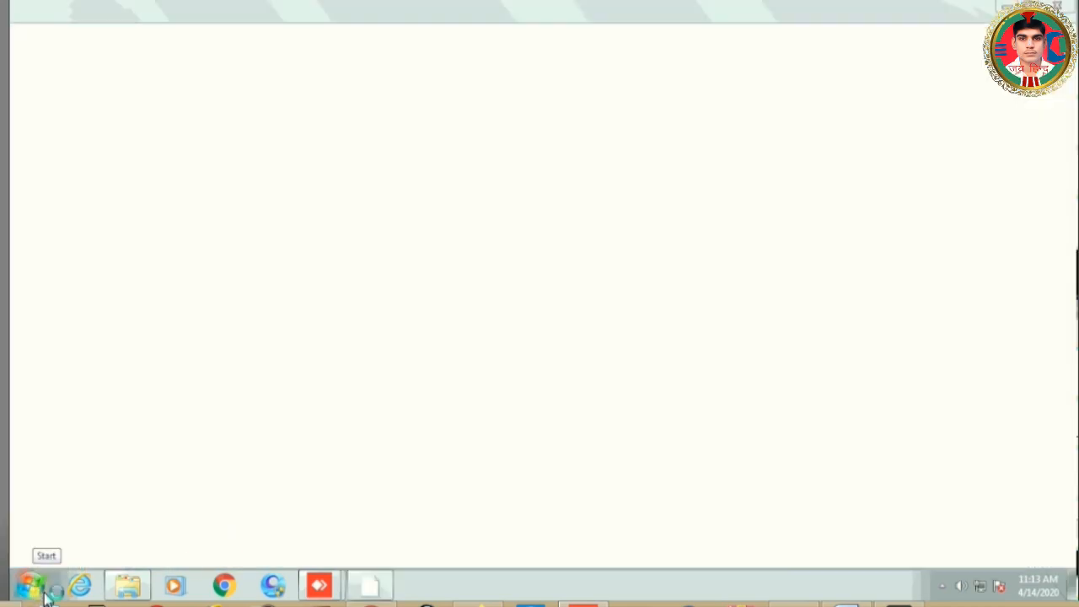
pyautogui.click(32, 589)
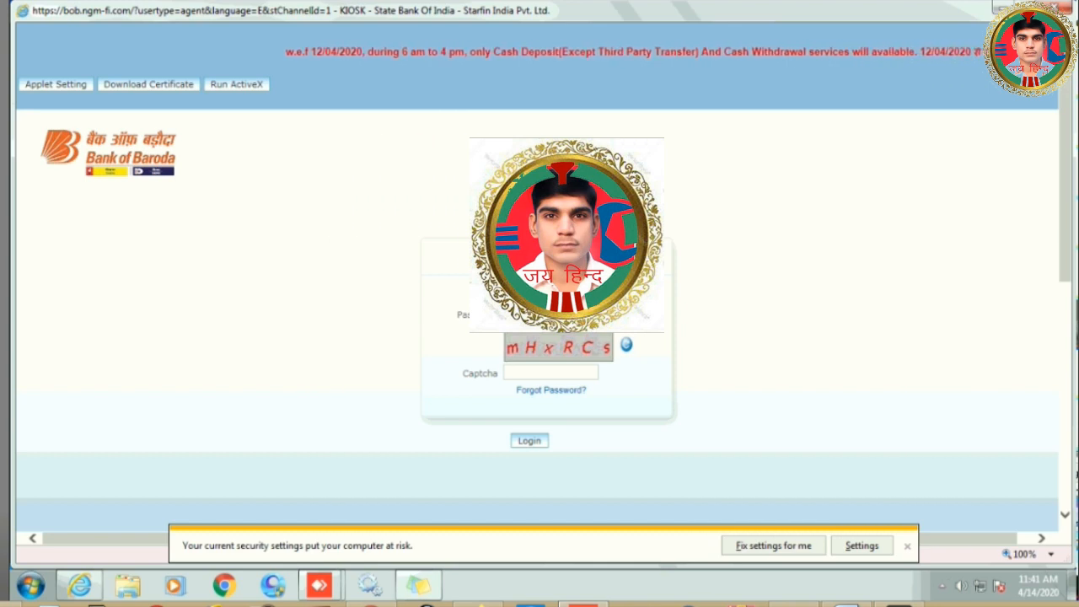
# Fill in the displayed captcha code on the Bank of Baroda kiosk page and submit the login.
pyautogui.write('m')
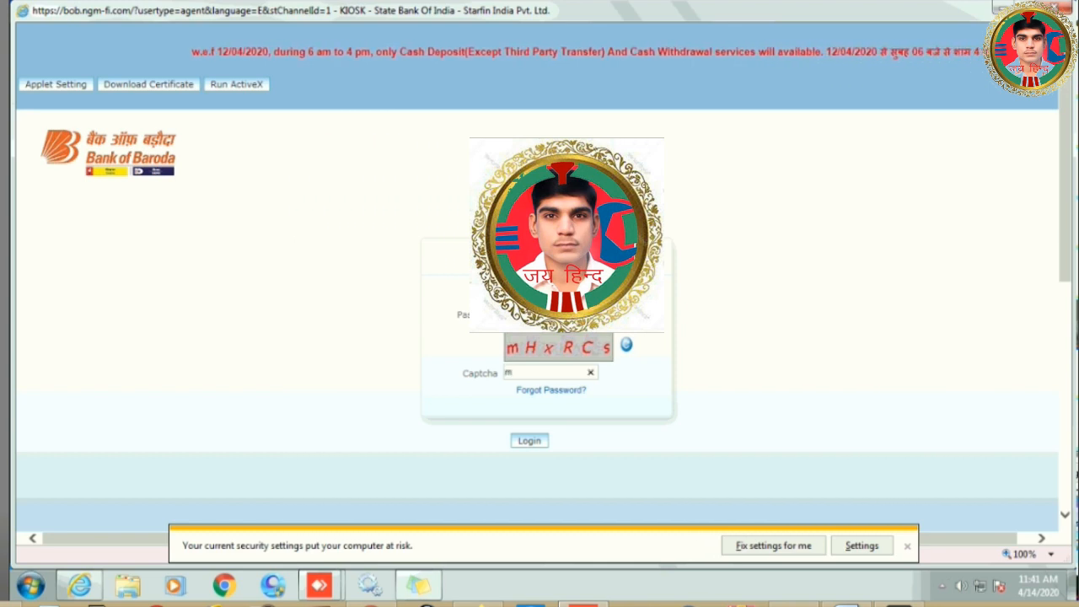
pyautogui.write('H')
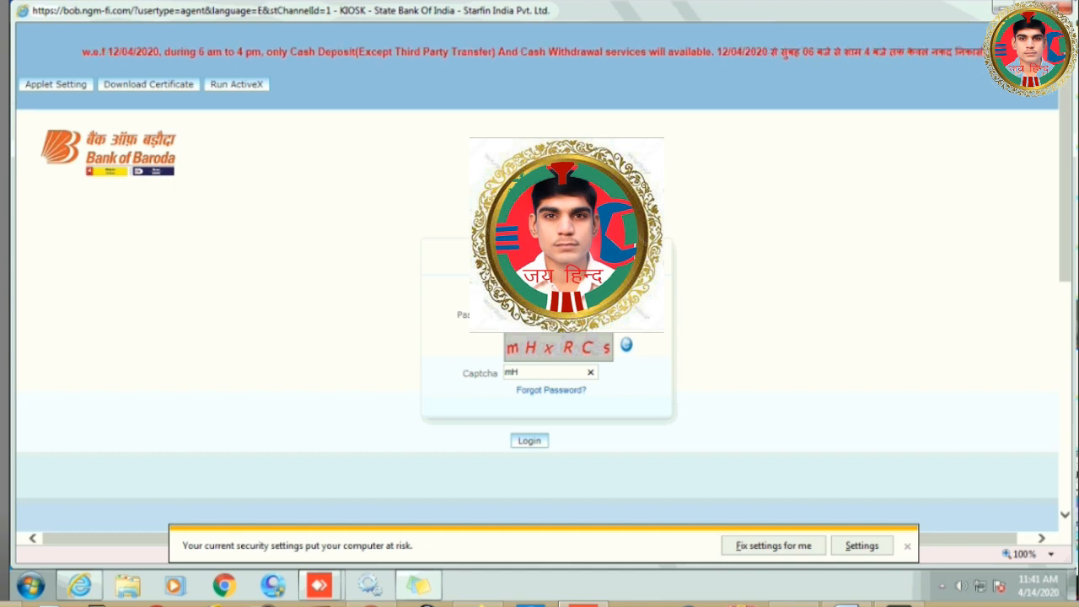
pyautogui.write('x')
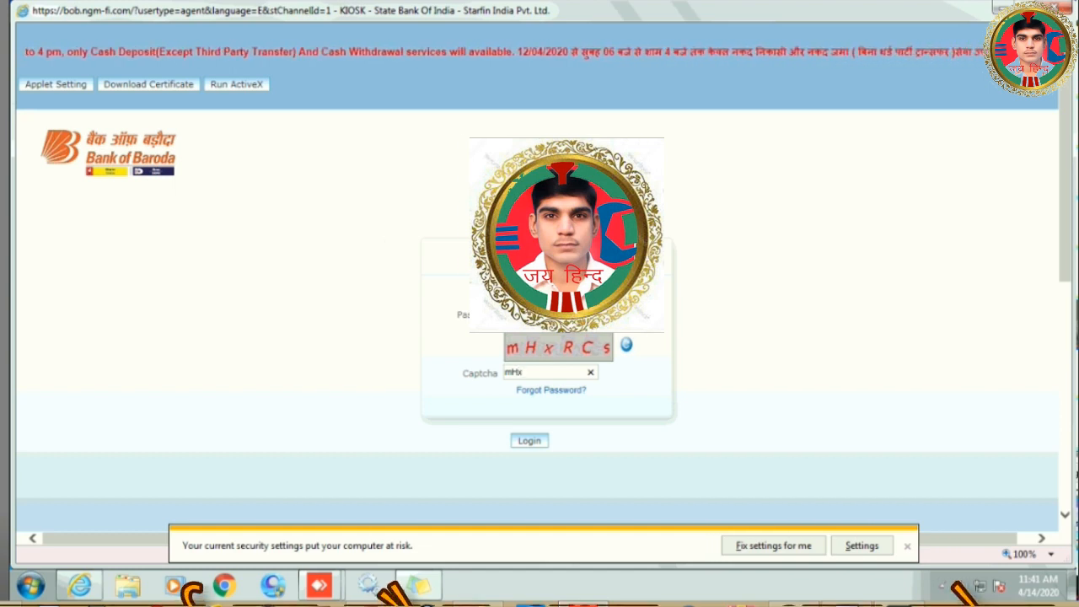
pyautogui.write('R')
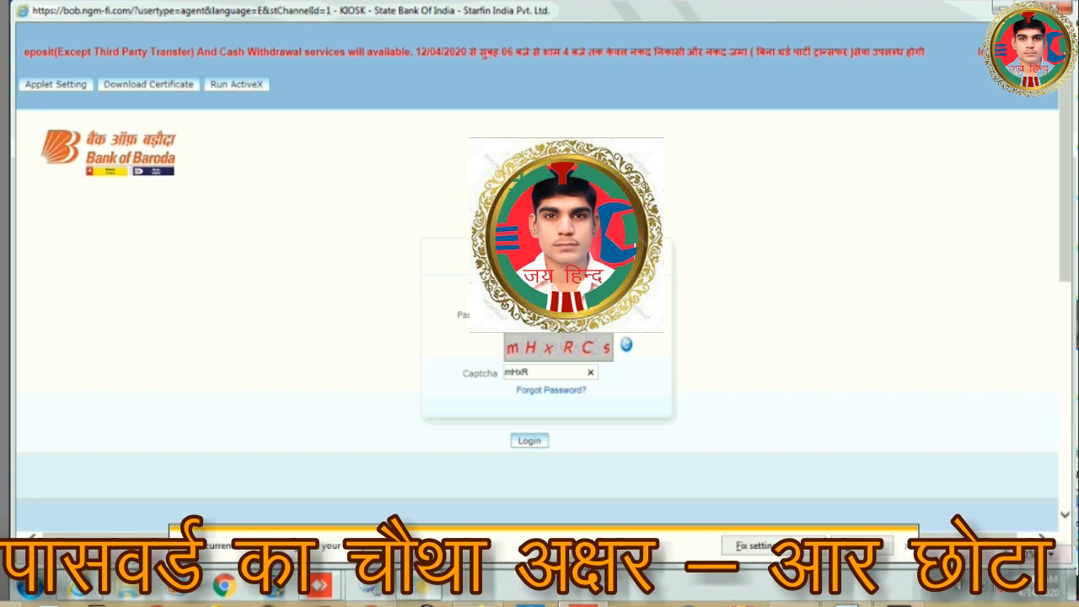
pyautogui.write('Cs')
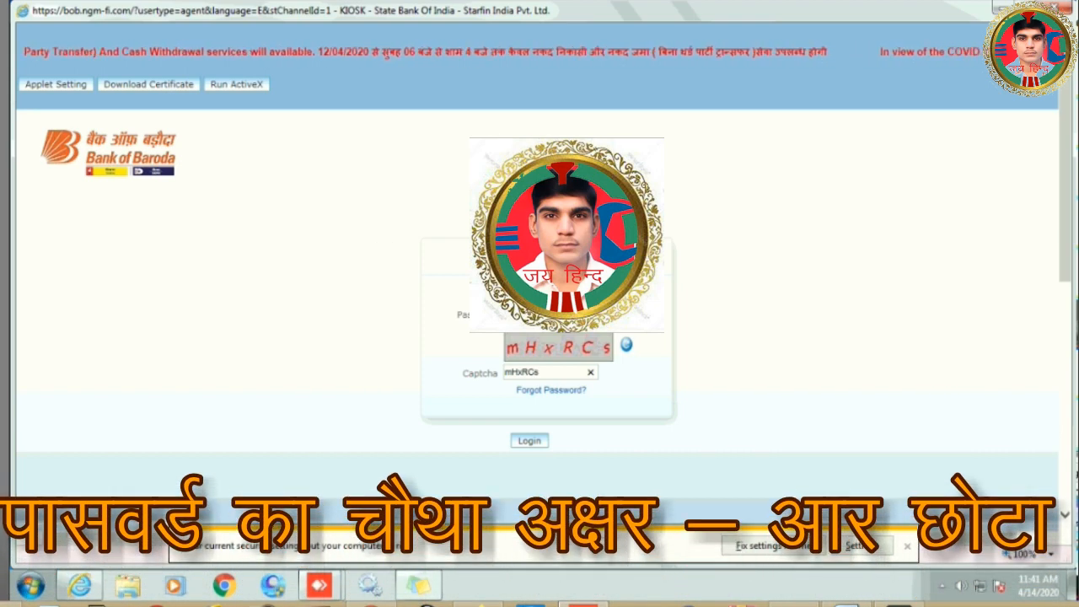
pyautogui.click(530, 440)
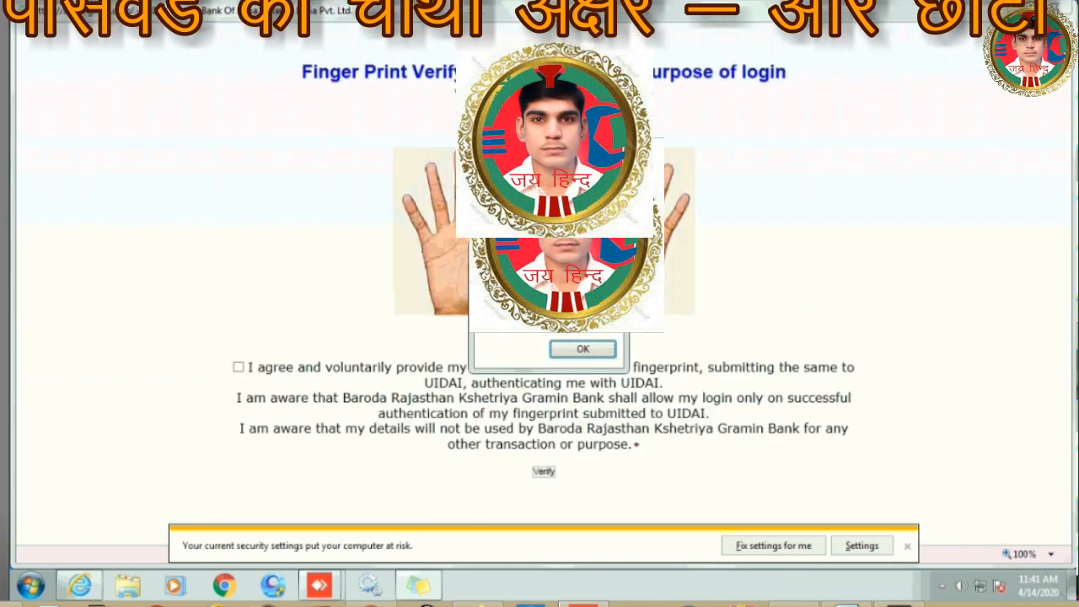
# Dismiss the message, give consent for fingerprint authentication and verify the fingerprint to complete the kiosk login.
pyautogui.click(583, 348)
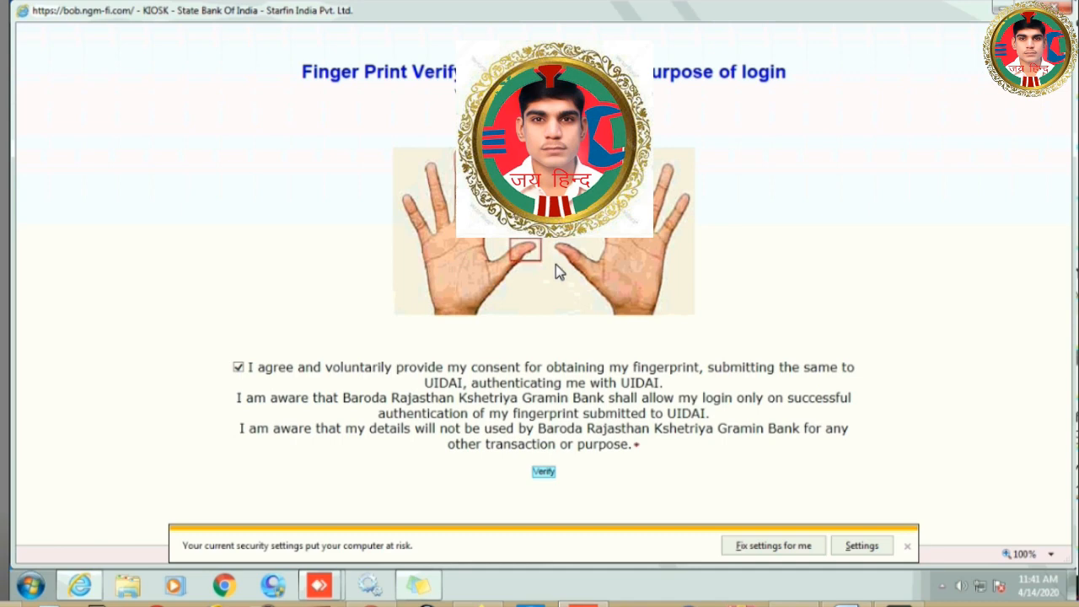
pyautogui.click(556, 270)
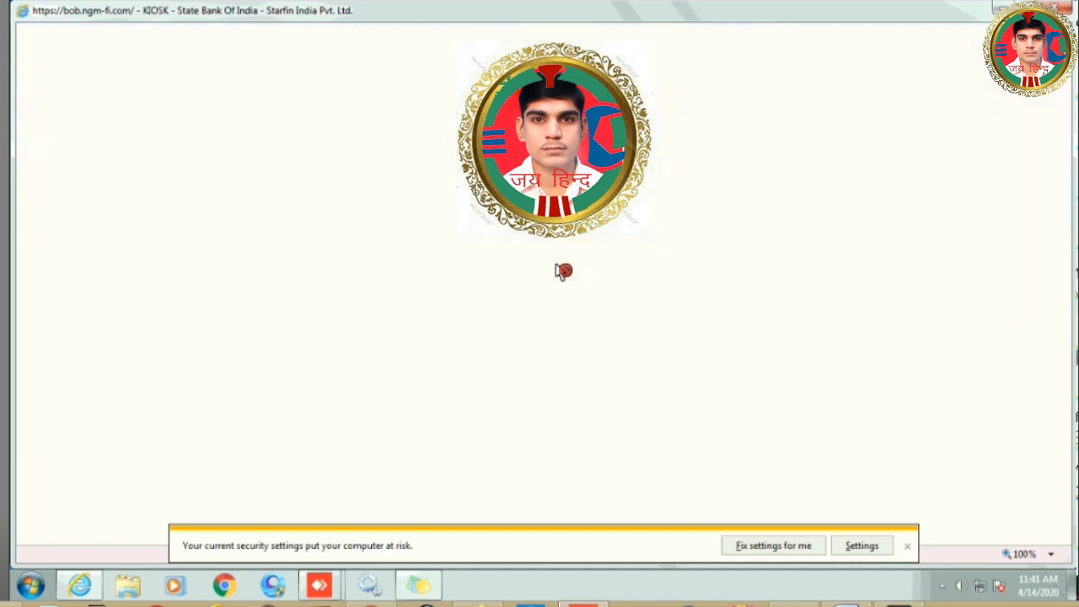
pyautogui.press('Return')
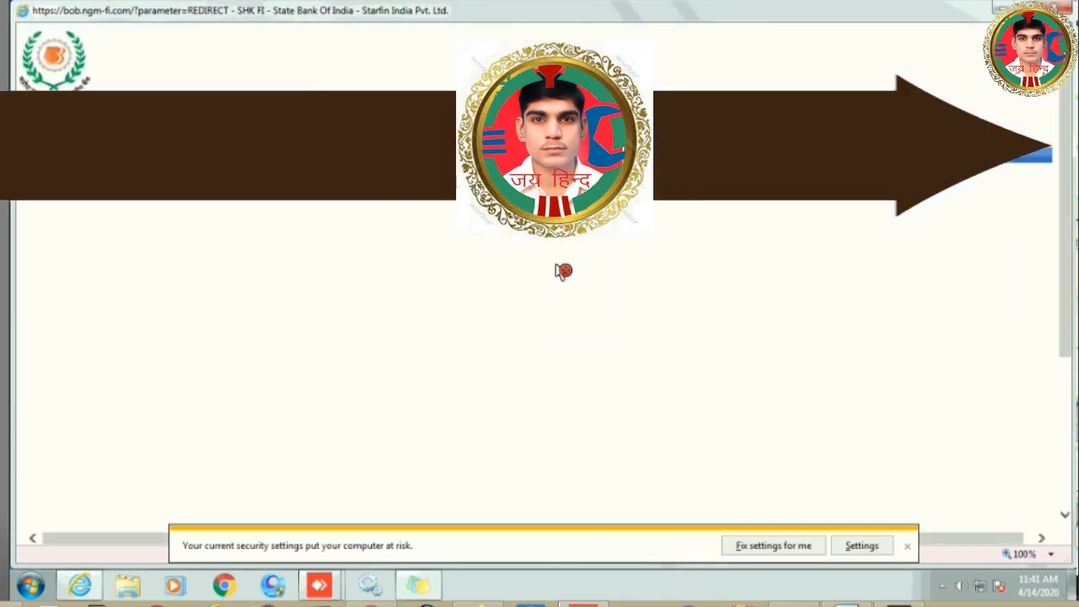
pyautogui.press('Return')
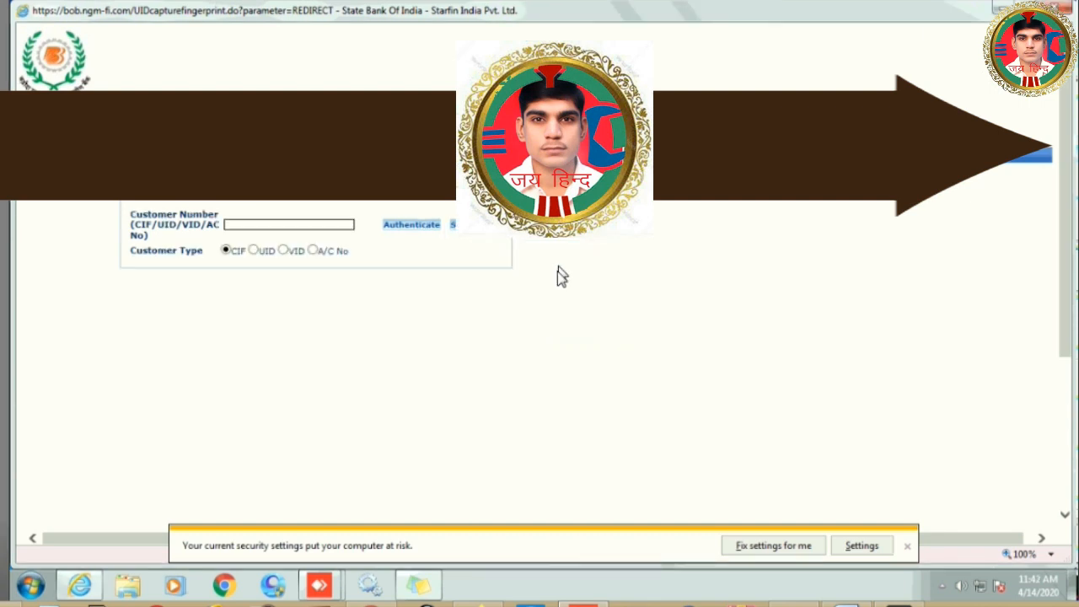
# Bring up the sticky note on the desktop and delete its text.
pyautogui.click(435, 593)
pyautogui.click(438, 593)
pyautogui.click(436, 592)
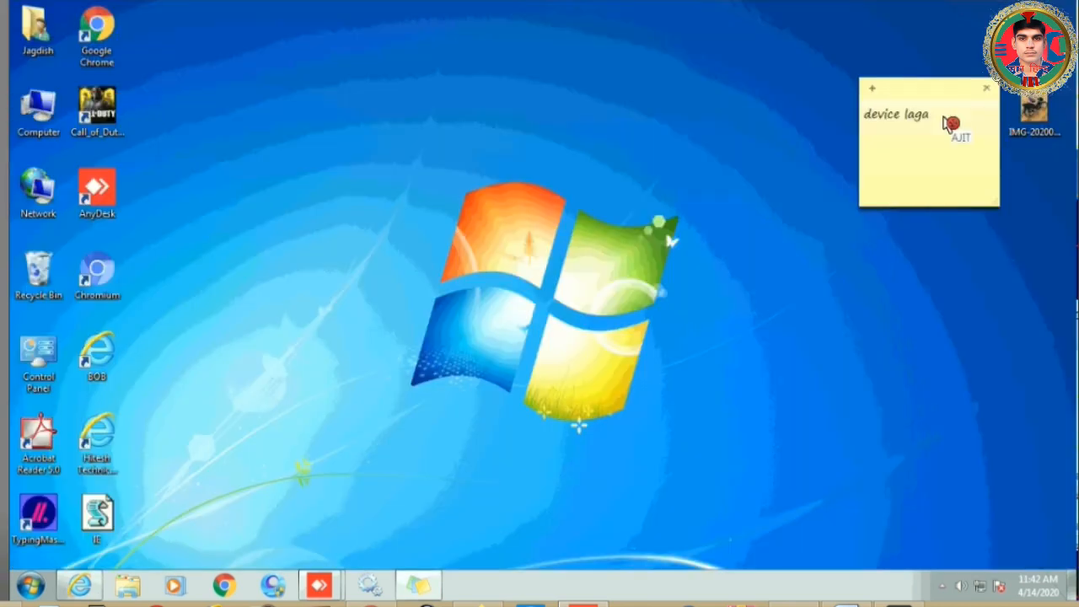
pyautogui.press('BackSpace')
pyautogui.press('BackSpace')
pyautogui.press('BackSpace')
pyautogui.press('BackSpace')
pyautogui.press('BackSpace')
pyautogui.press('BackSpace')
pyautogui.press('BackSpace')
pyautogui.press('BackSpace')
pyautogui.press('BackSpace')
pyautogui.press('BackSpace')
pyautogui.press('BackSpace')
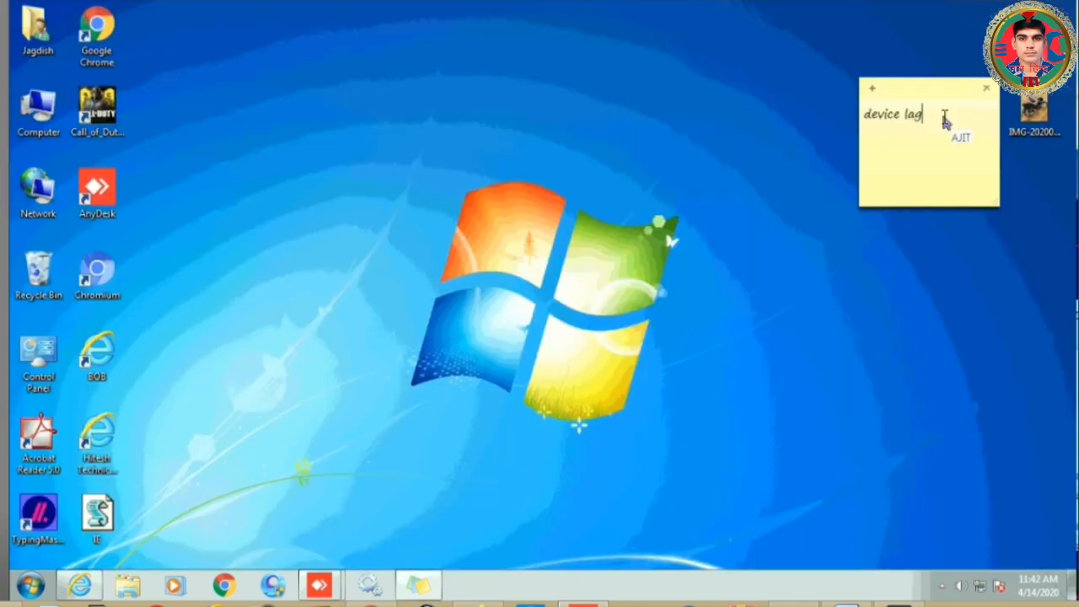